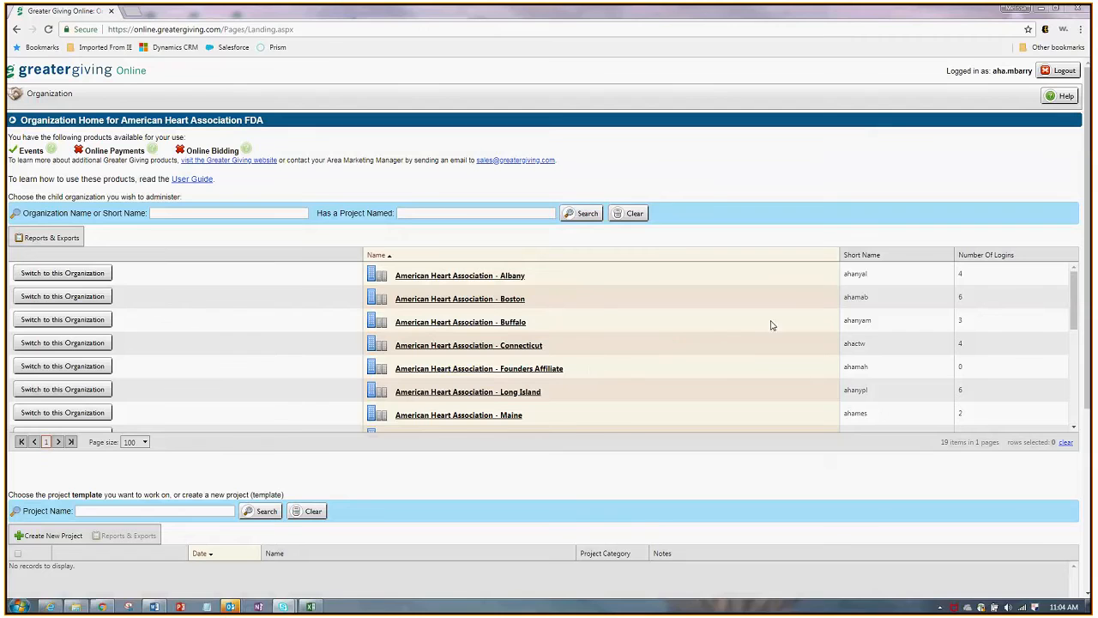
Switch to American Heart Association - Poughkeepsie, then its Go Red Luncheon organization, and open the 2018-2019 Dutchess-Ulster Go Red For Women project
drag(1075, 300, 1081, 340)
scroll(545, 297, down, 2)
click(80, 348)
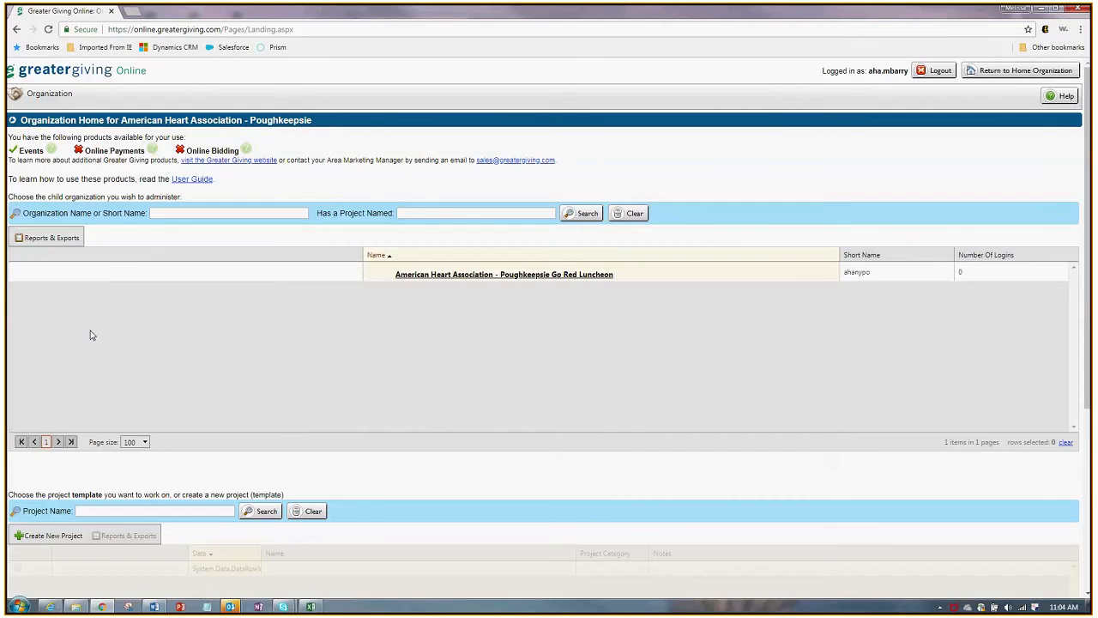
click(77, 275)
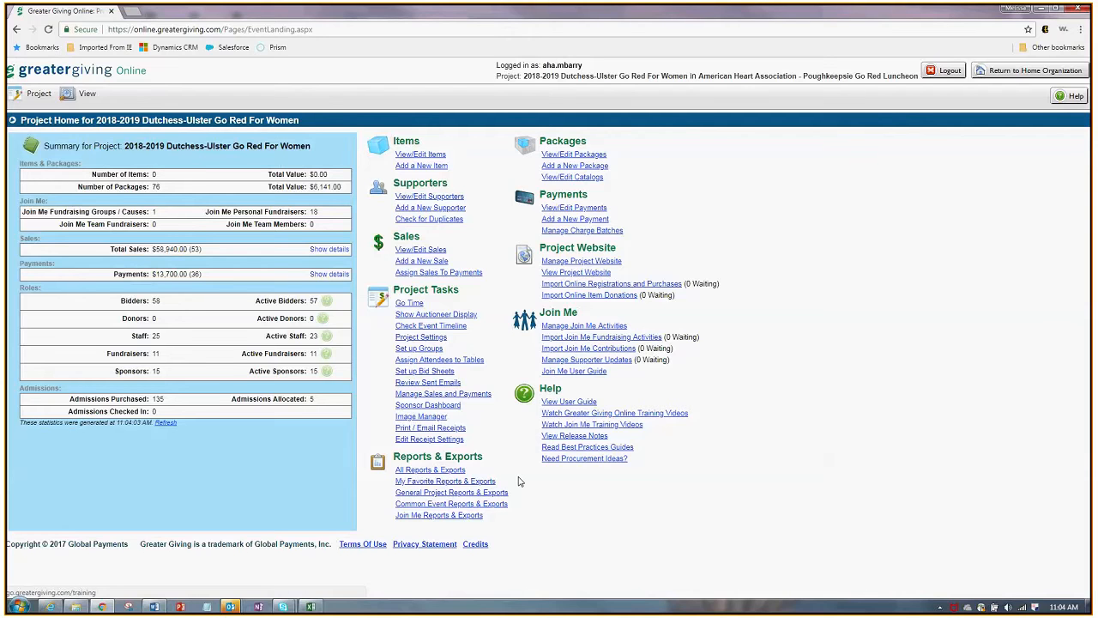
View the project's supporters and search them by the name "poughkee"
click(421, 200)
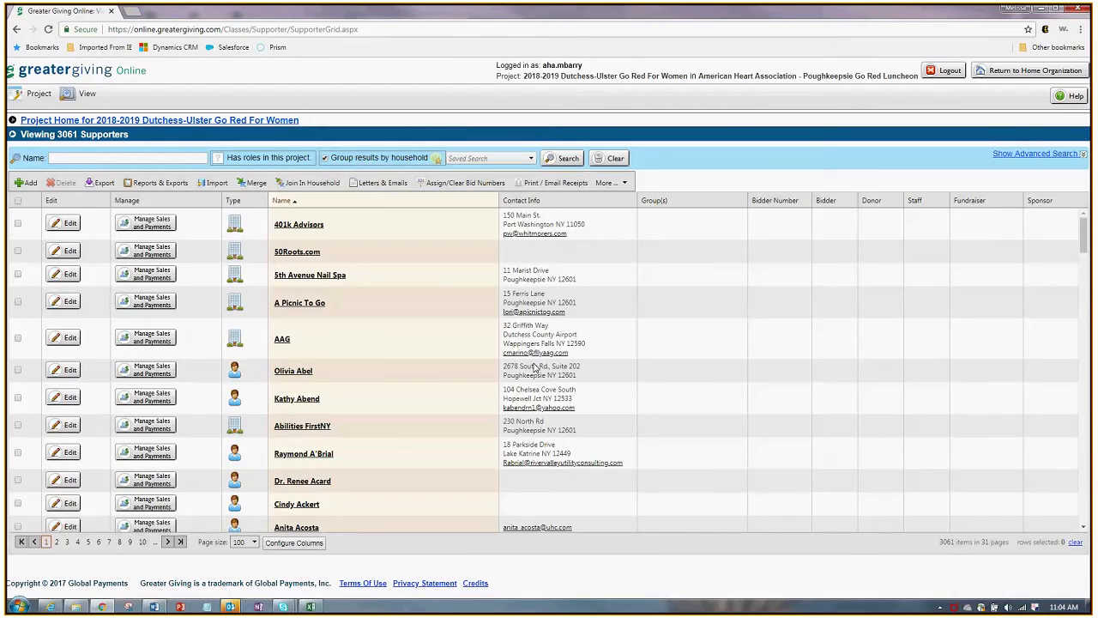
click(66, 157)
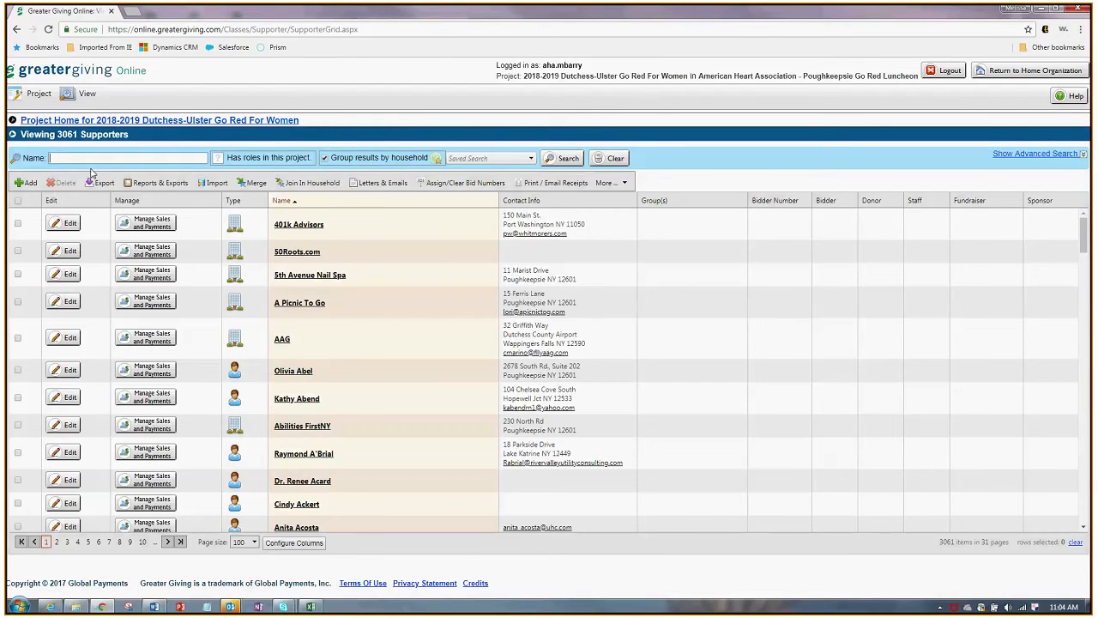
text(poughkee)
key(Return)
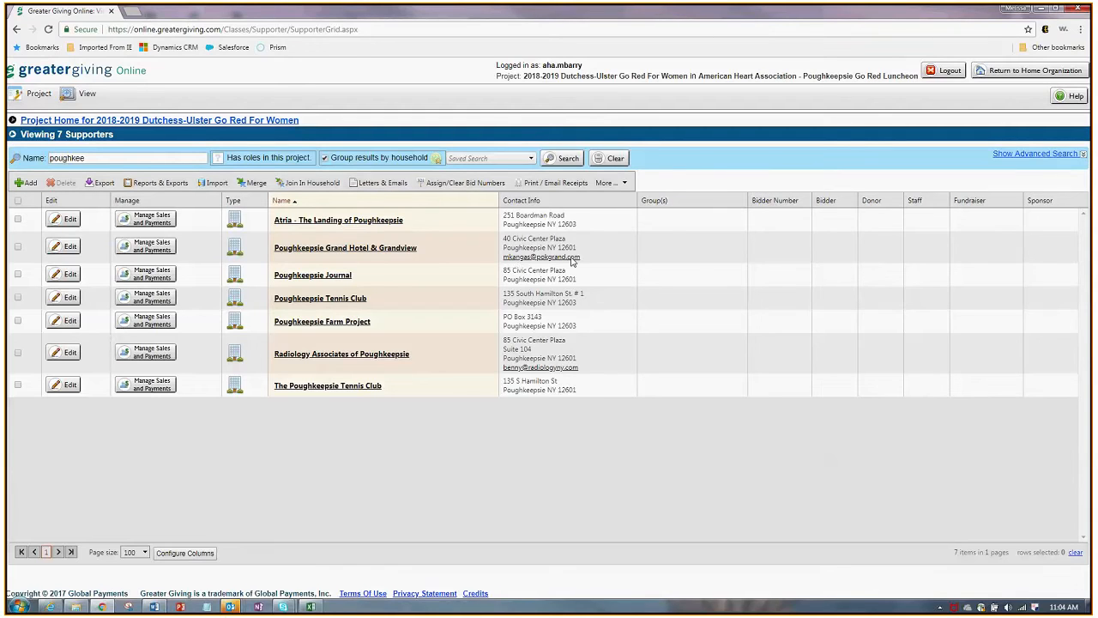
Edit the supporter Poughkeepsie Grand Hotel & Grandview, marking it as a sponsor in the project with affiliate type Returning
click(70, 247)
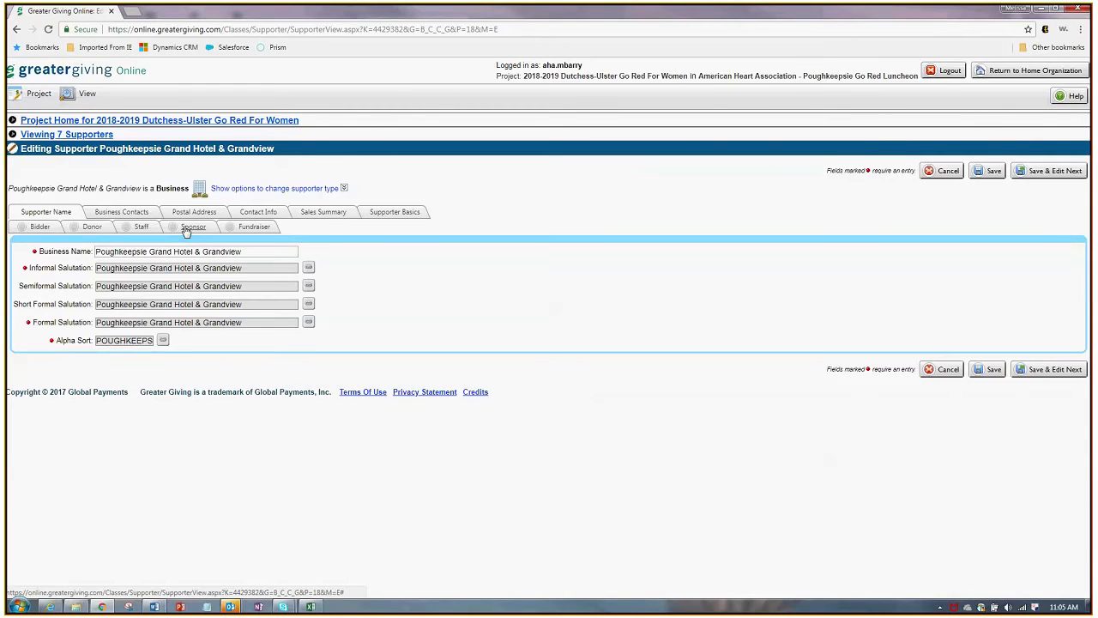
click(193, 227)
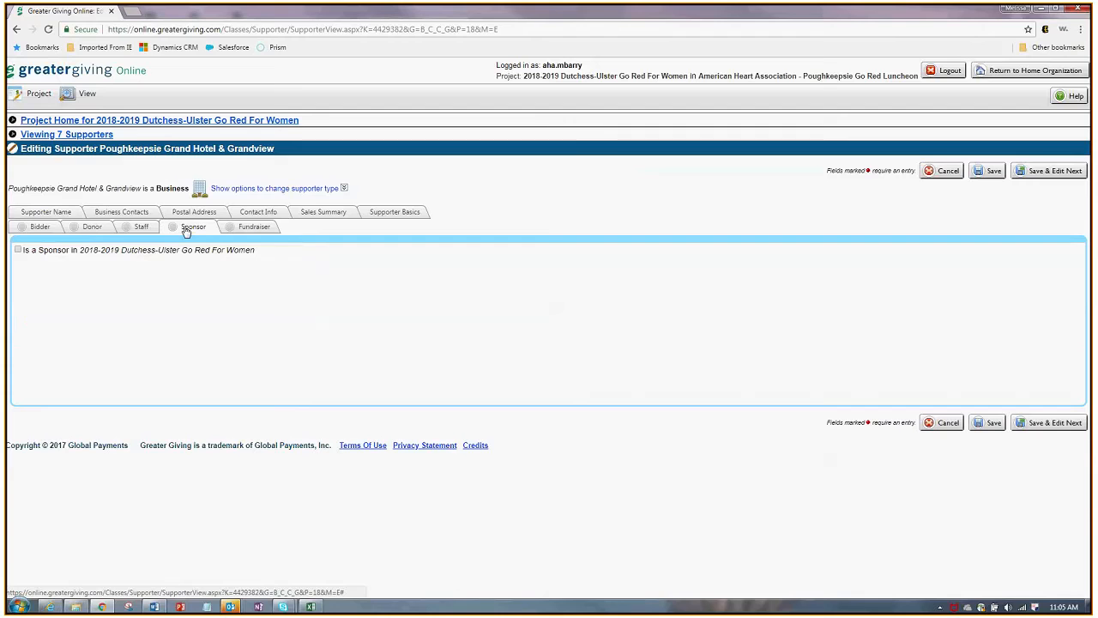
click(18, 250)
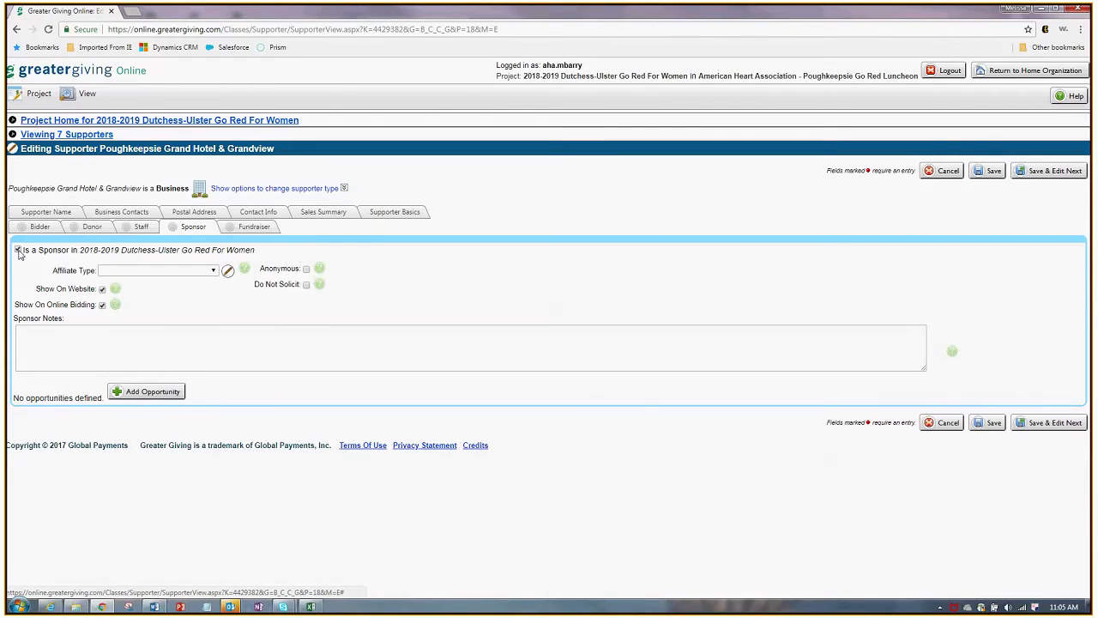
click(159, 271)
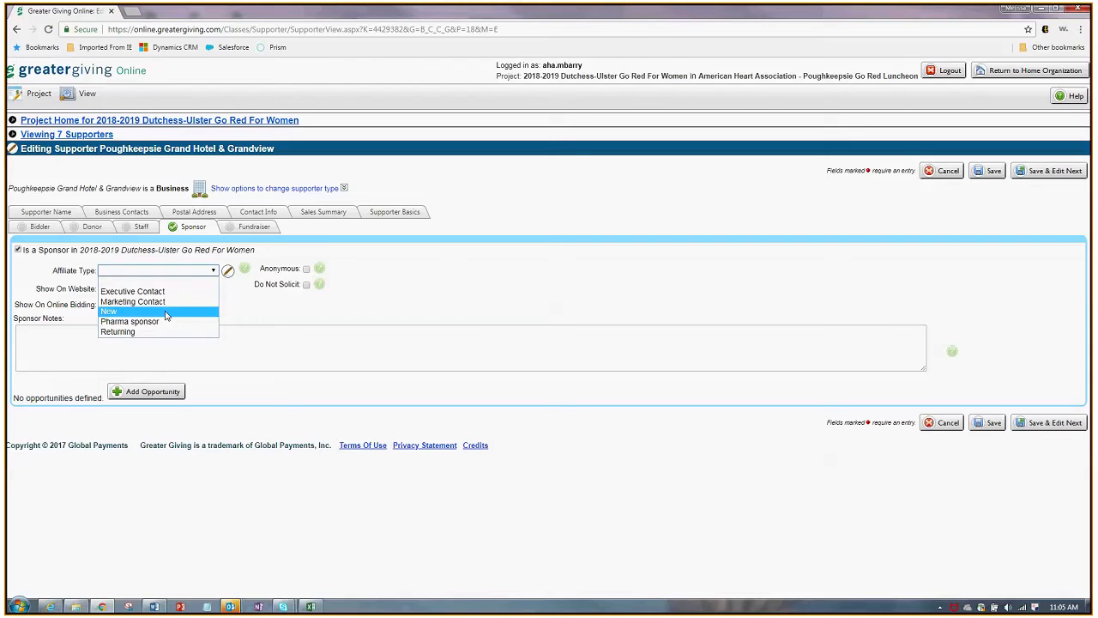
click(157, 332)
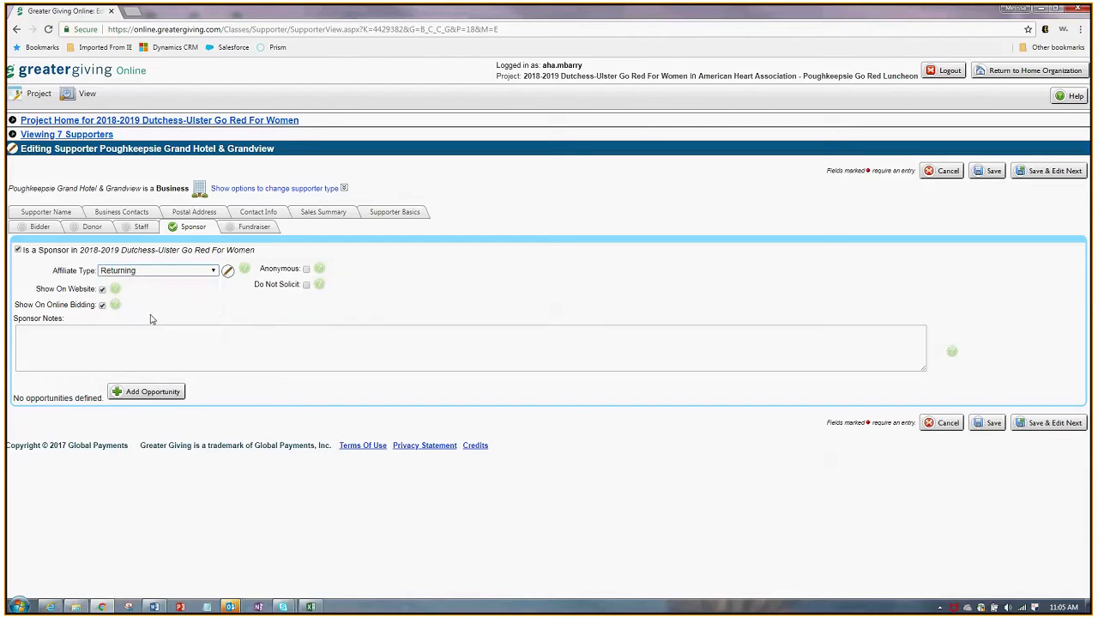
Add a sponsorship opportunity for the hotel with Men Go Red Sponsor (5406) as the targeted sponsorship package
click(148, 394)
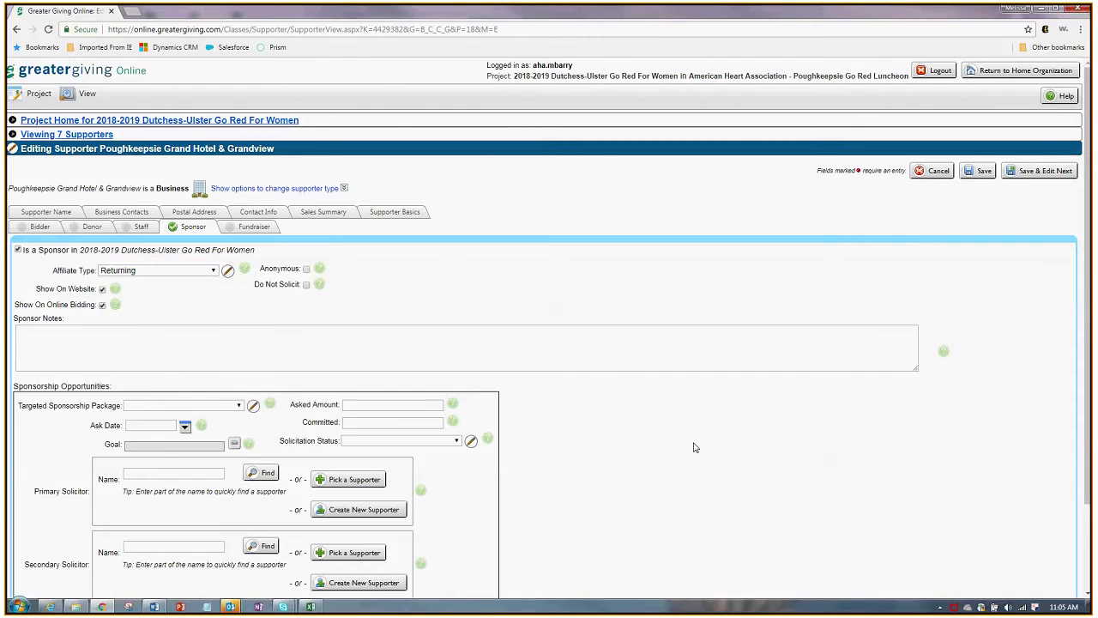
scroll(712, 455, down, 3)
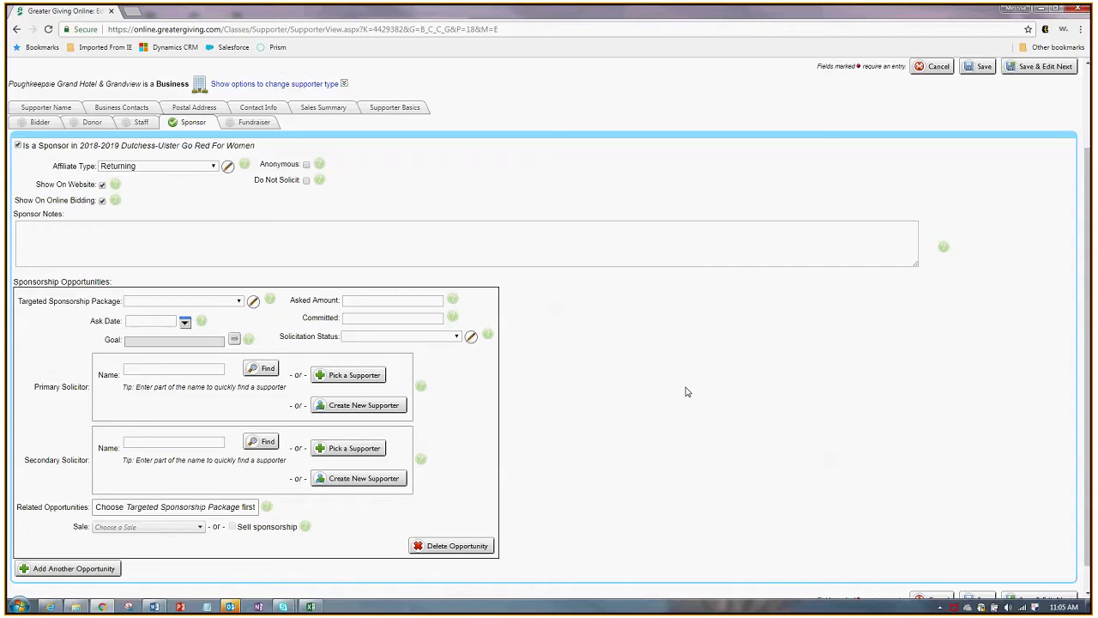
click(187, 302)
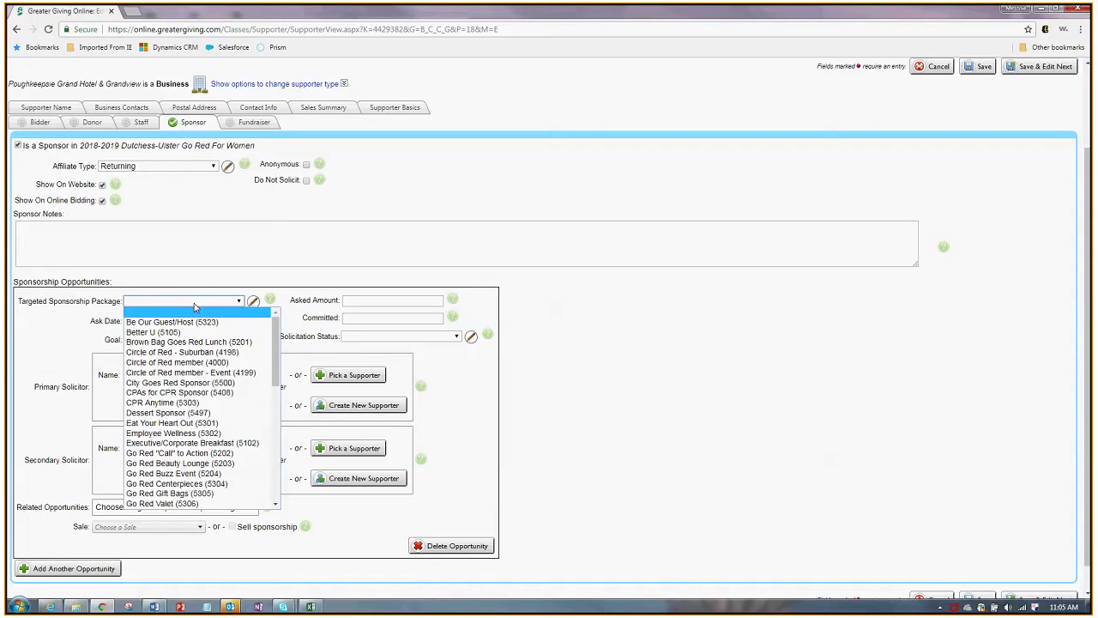
scroll(194, 307, down, 3)
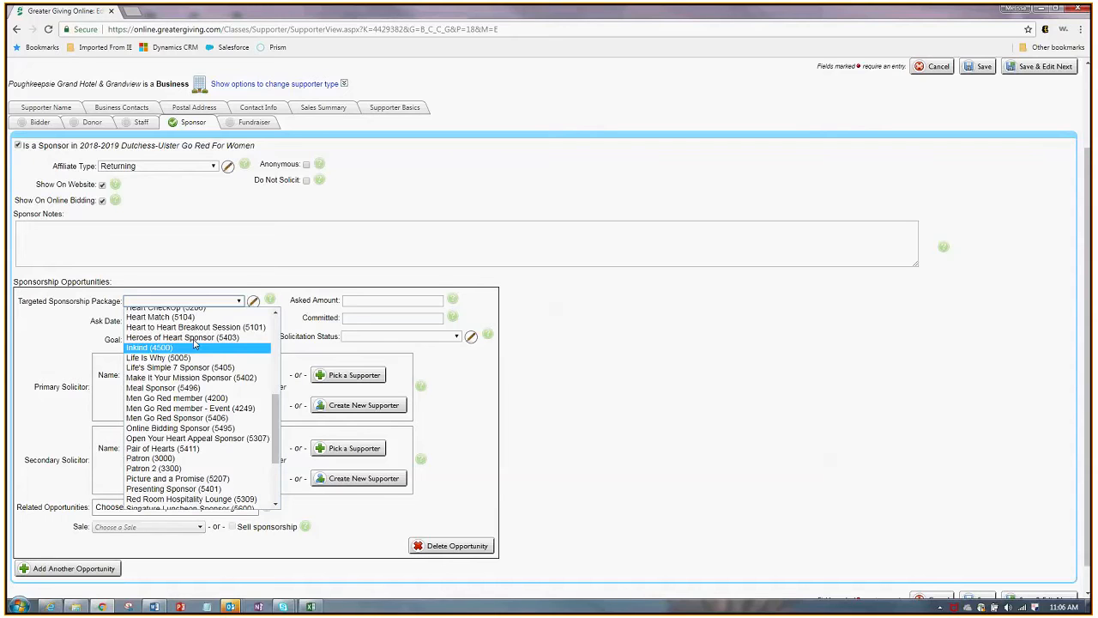
click(207, 432)
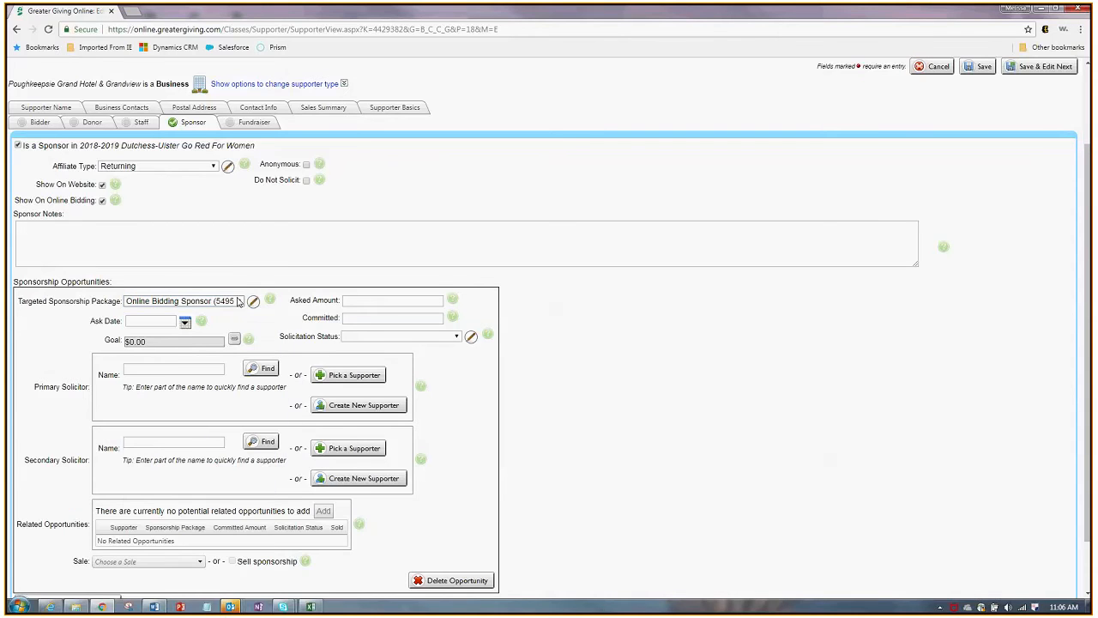
click(240, 300)
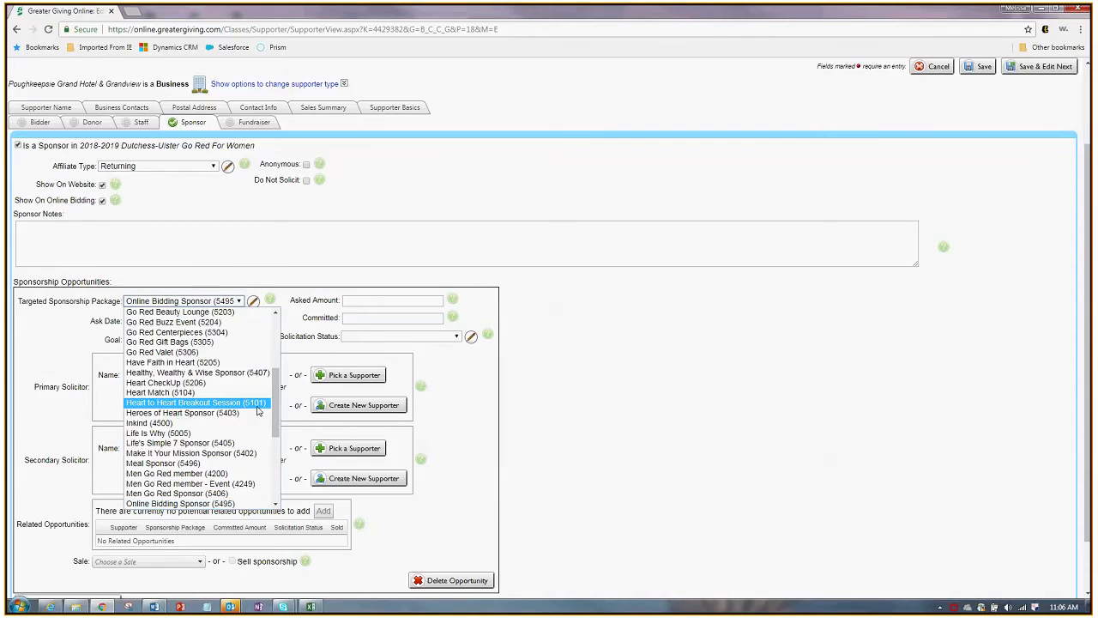
click(233, 494)
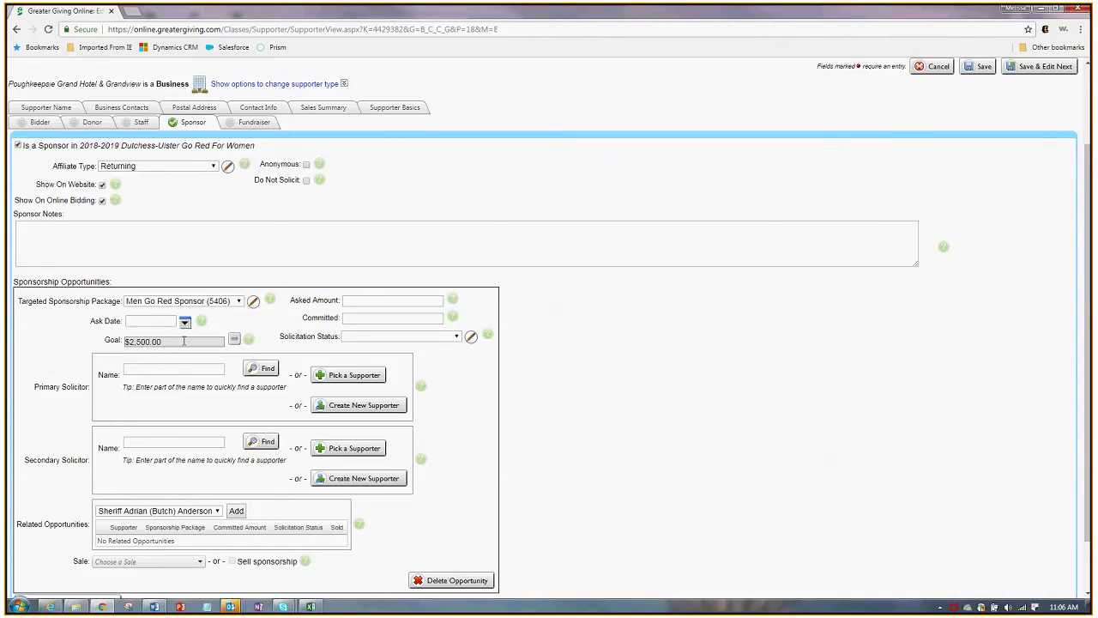
Set the opportunity's asked amount to $2,500.00 and its solicitation status to 4. Asked
click(364, 299)
text(2500)
click(441, 383)
click(144, 323)
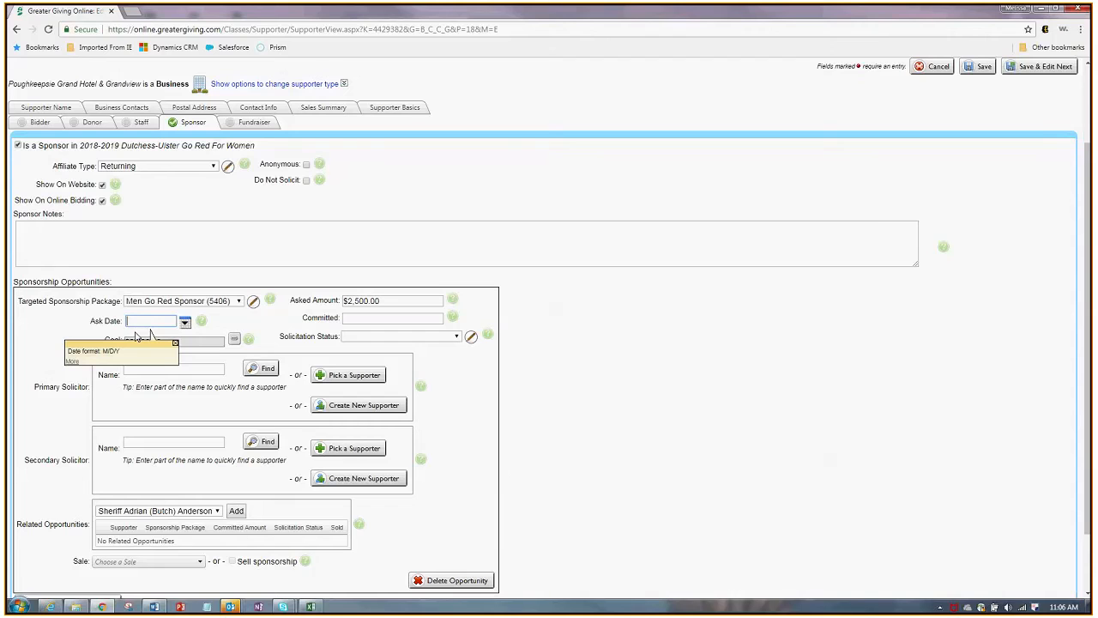
click(371, 337)
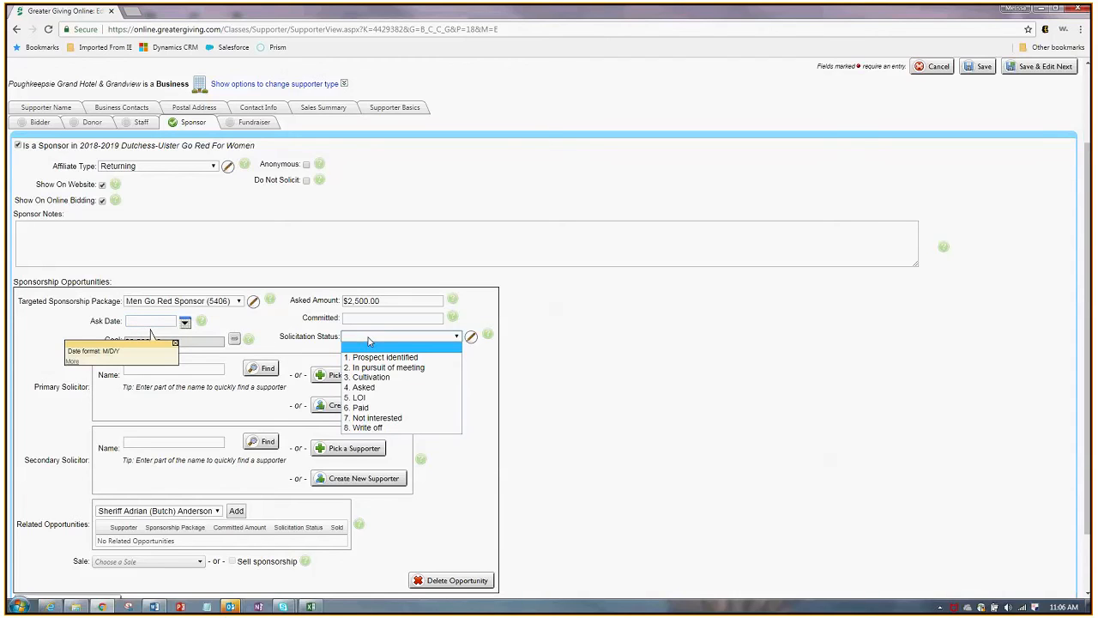
click(376, 388)
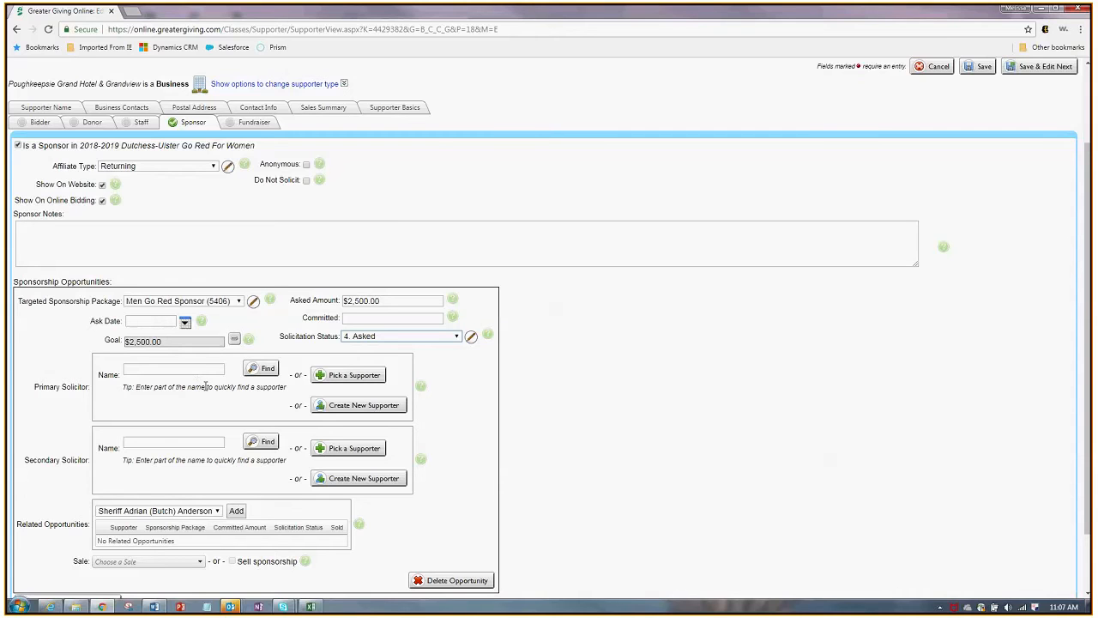
Find the secondary solicitor by first name, assign the matching supporter to the opportunity, and save the sponsor record
click(161, 443)
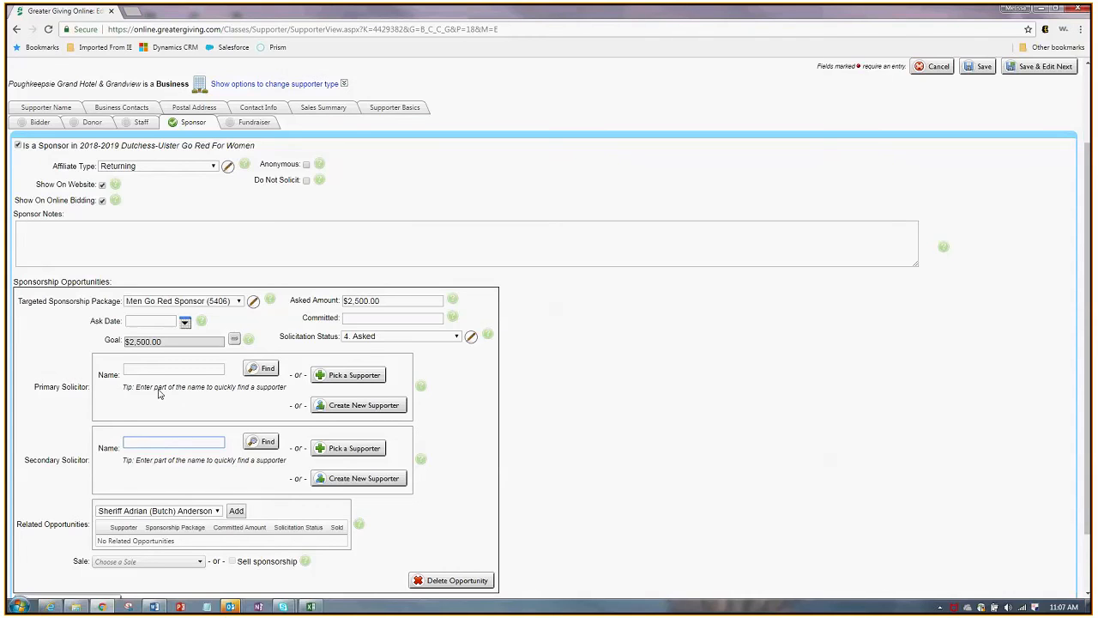
text(danielle)
key(Return)
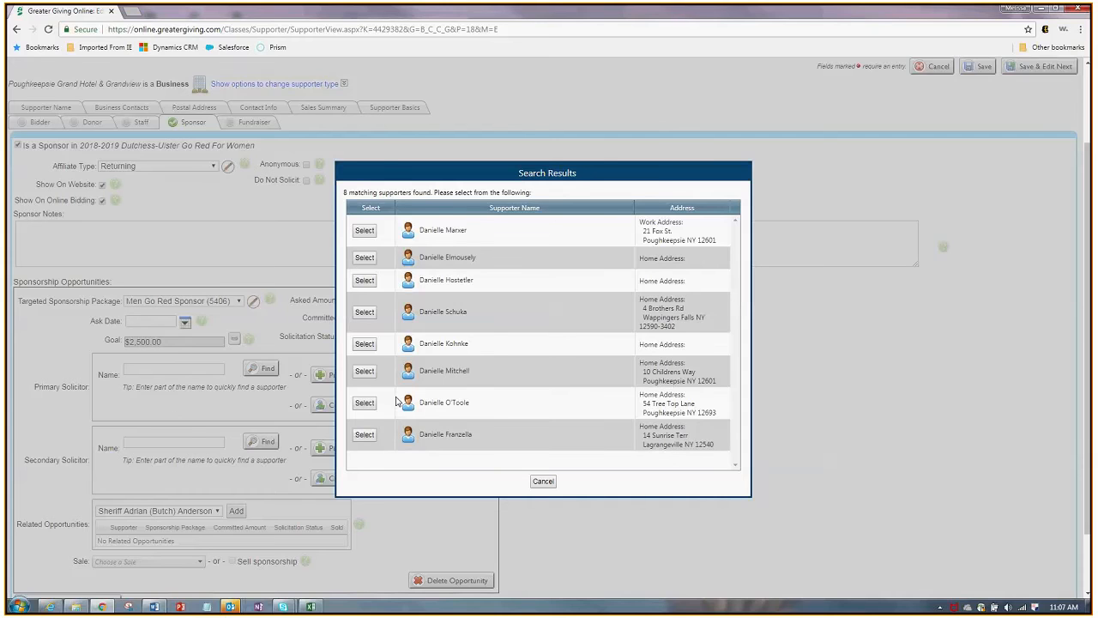
click(466, 418)
scroll(807, 503, down, 2)
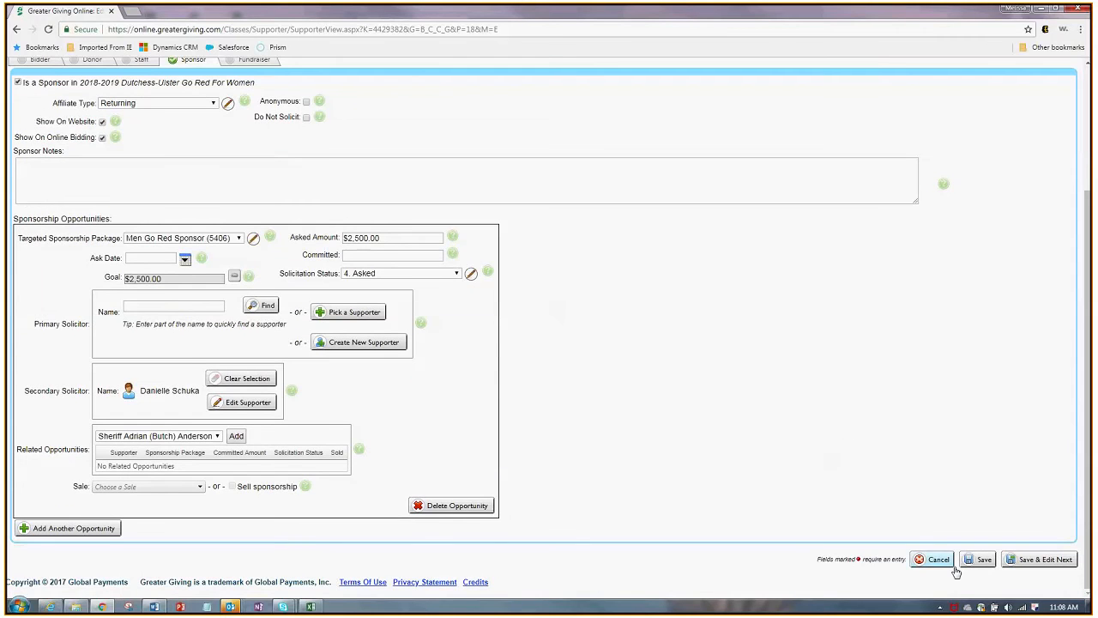
click(987, 566)
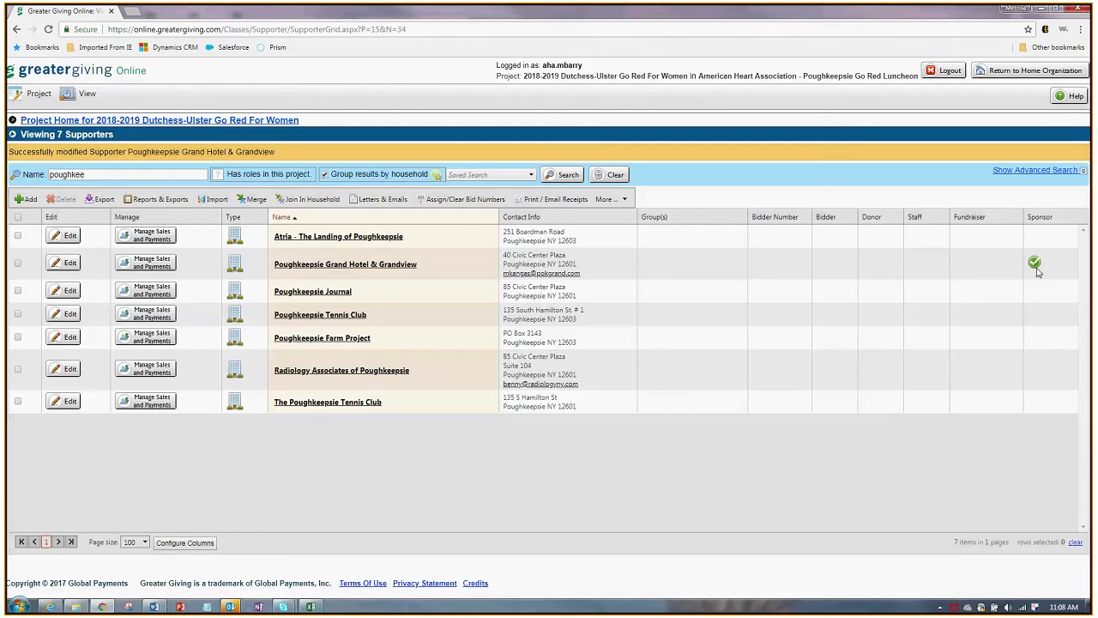
Reopen the sponsor details of Poughkeepsie Grand Hotel & Grandview and set the opportunity's solicitation status to 6. Paid
click(71, 262)
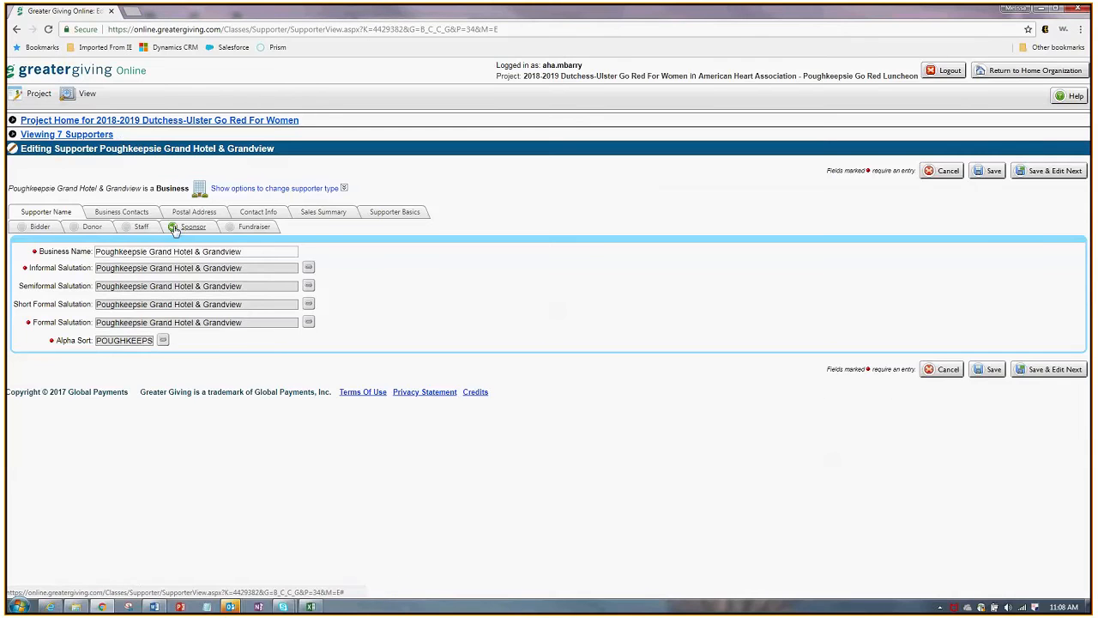
click(157, 226)
scroll(450, 325, down, 2)
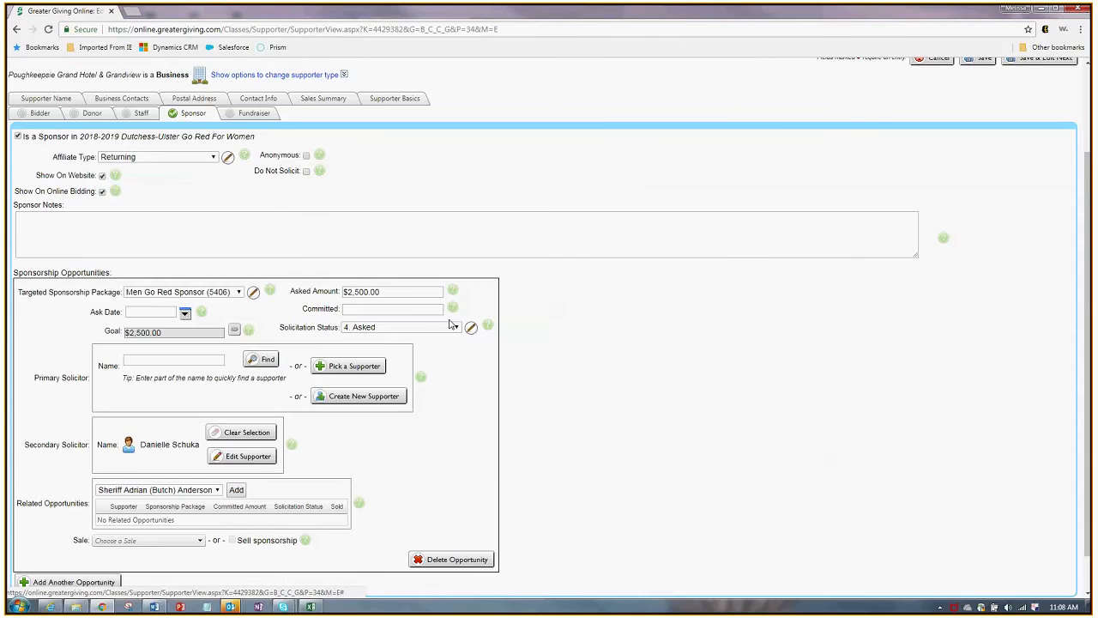
click(394, 327)
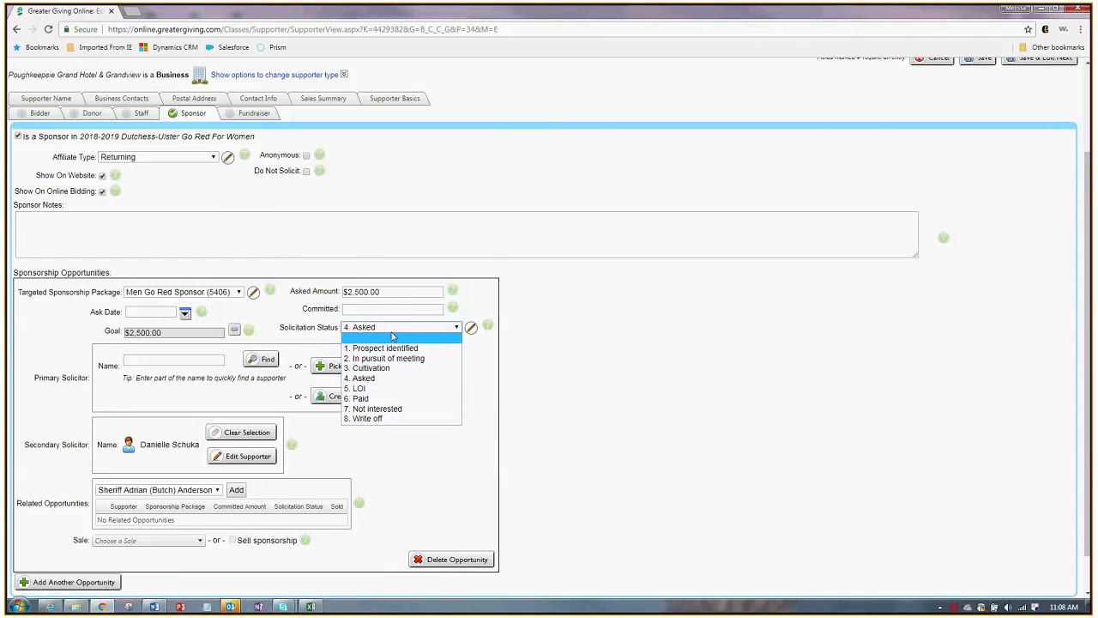
click(392, 328)
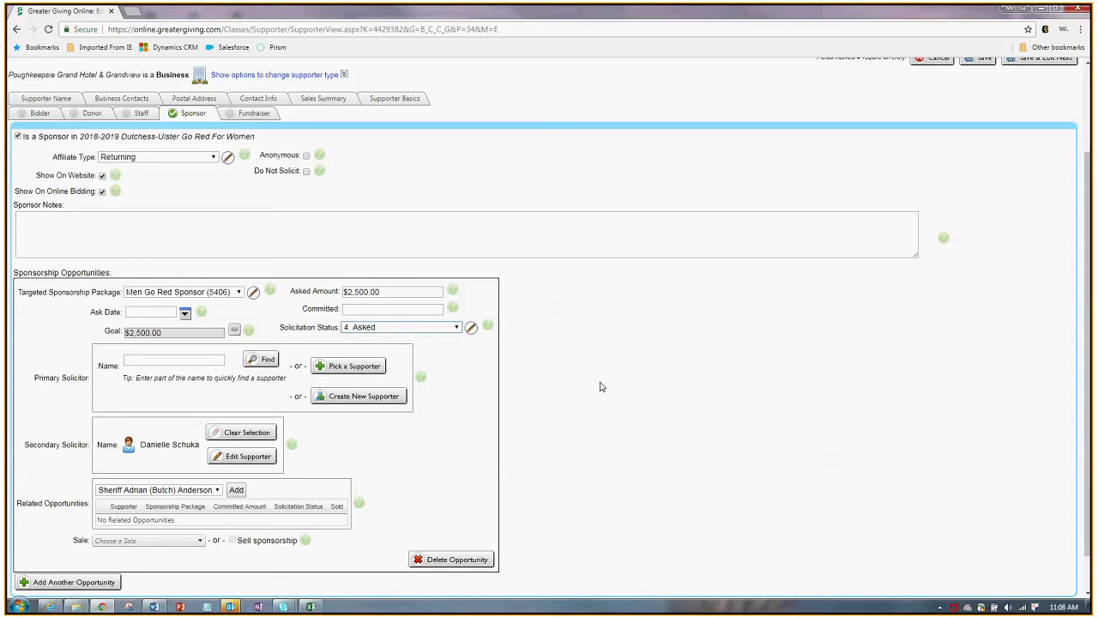
click(398, 328)
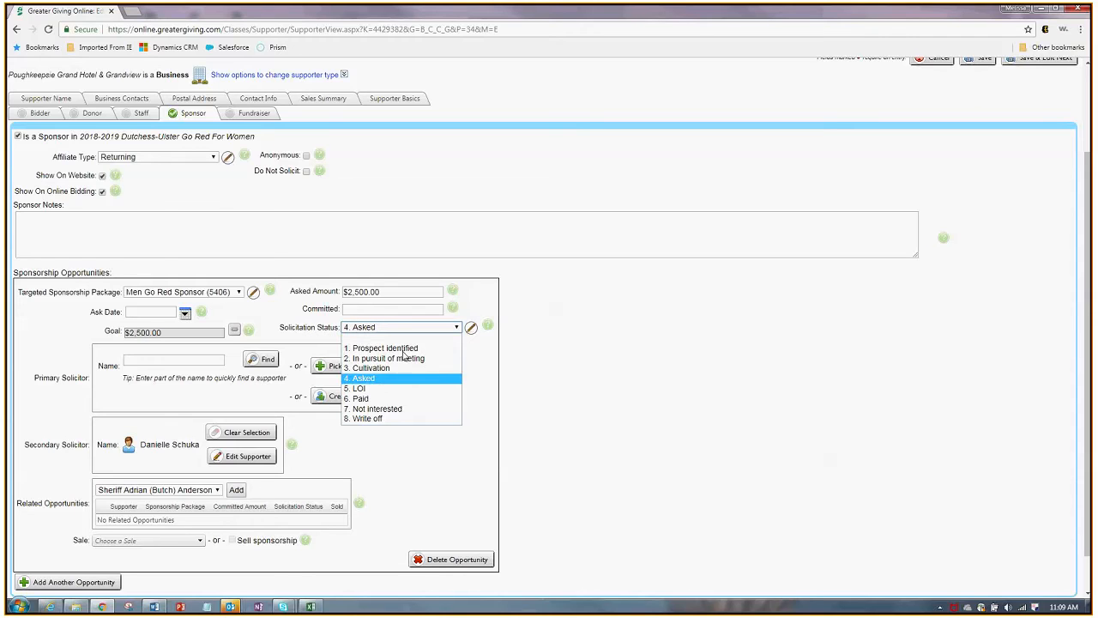
click(399, 402)
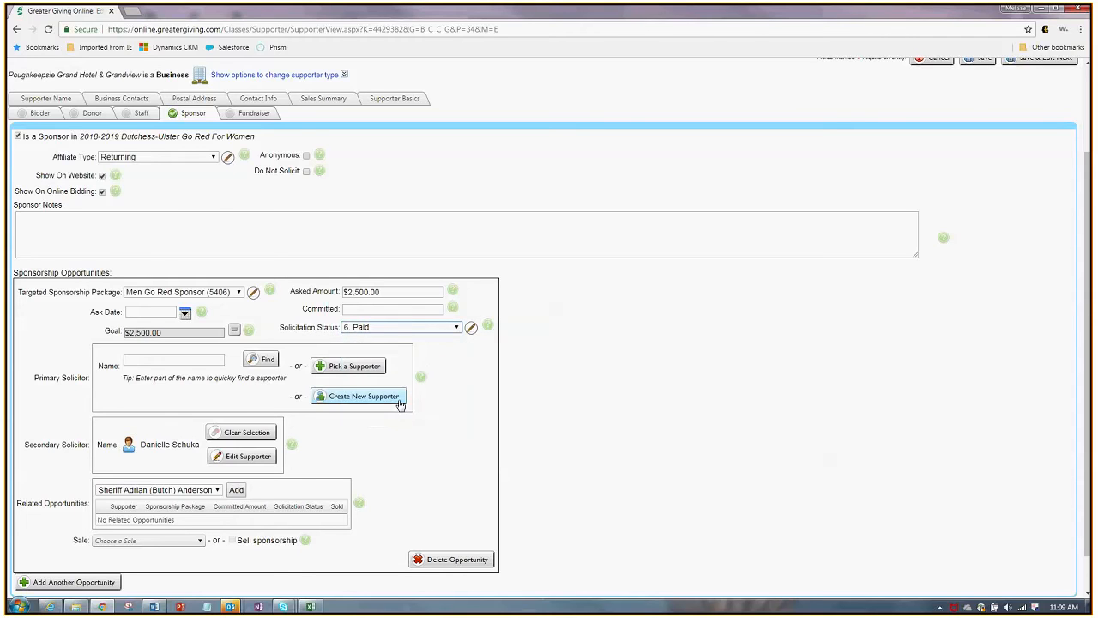
Set the committed amount to $2,500.00, enable Sell sponsorship for the opportunity, and save the supporter
click(381, 310)
text(2500)
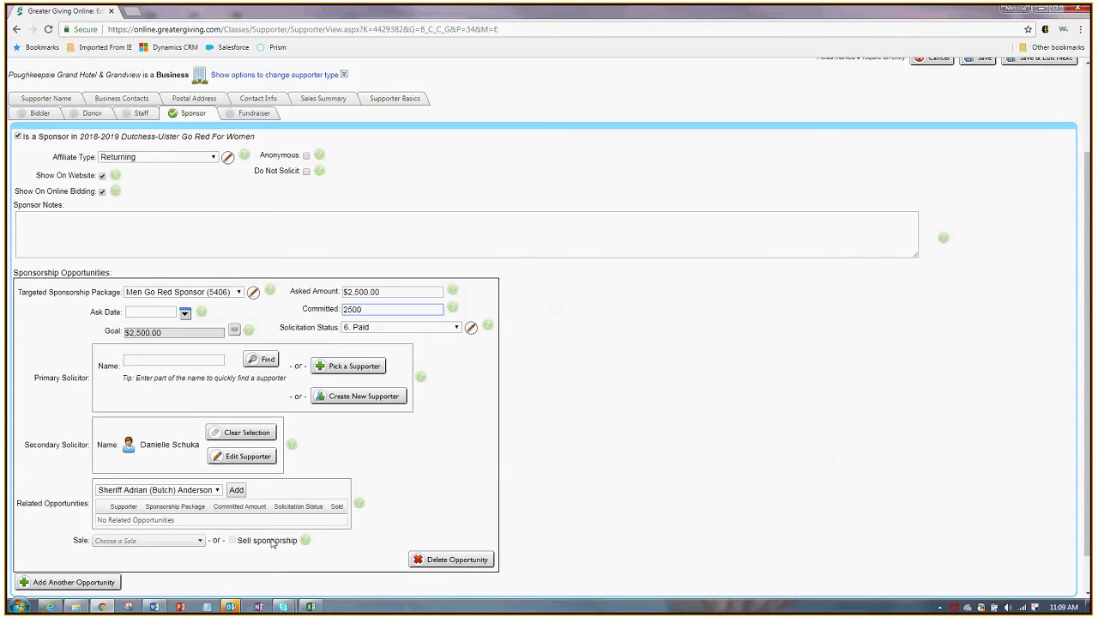
click(397, 507)
click(231, 540)
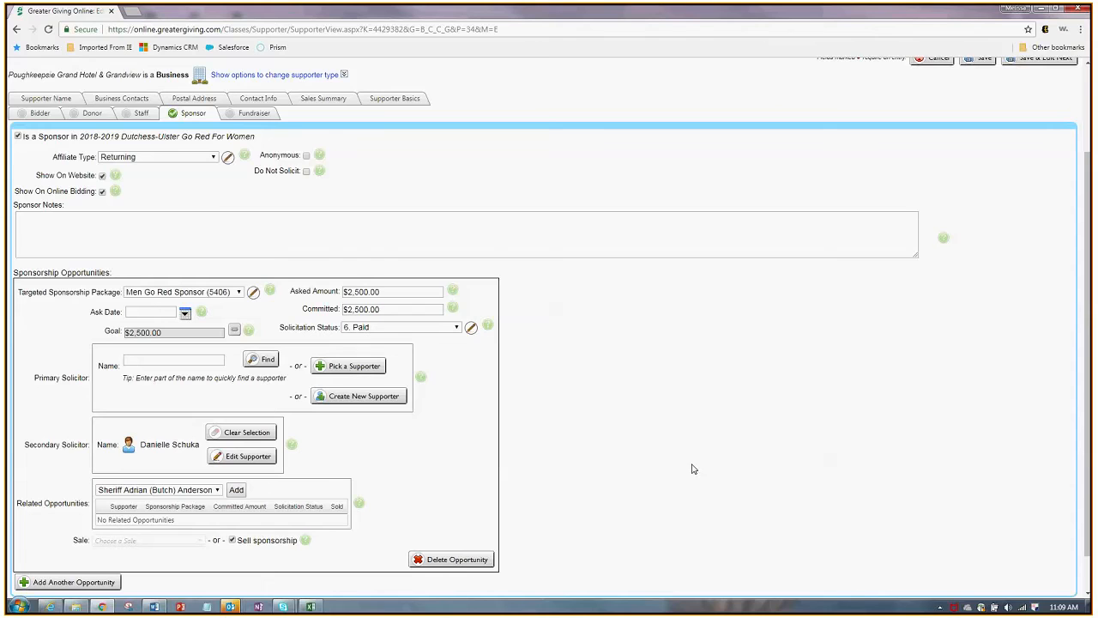
scroll(684, 466, down, 1)
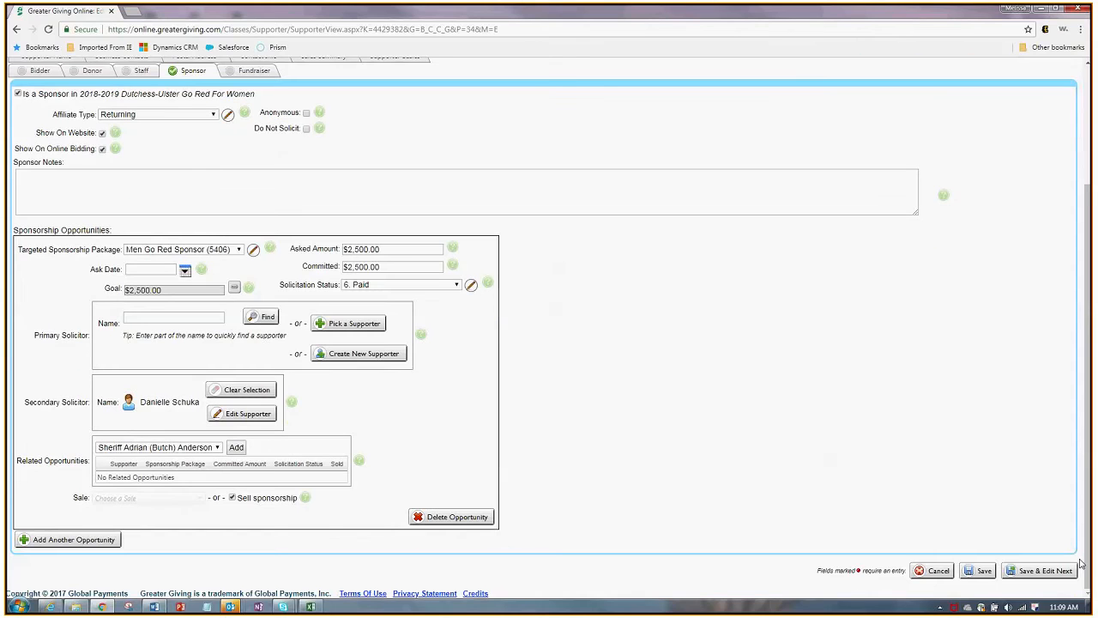
click(988, 575)
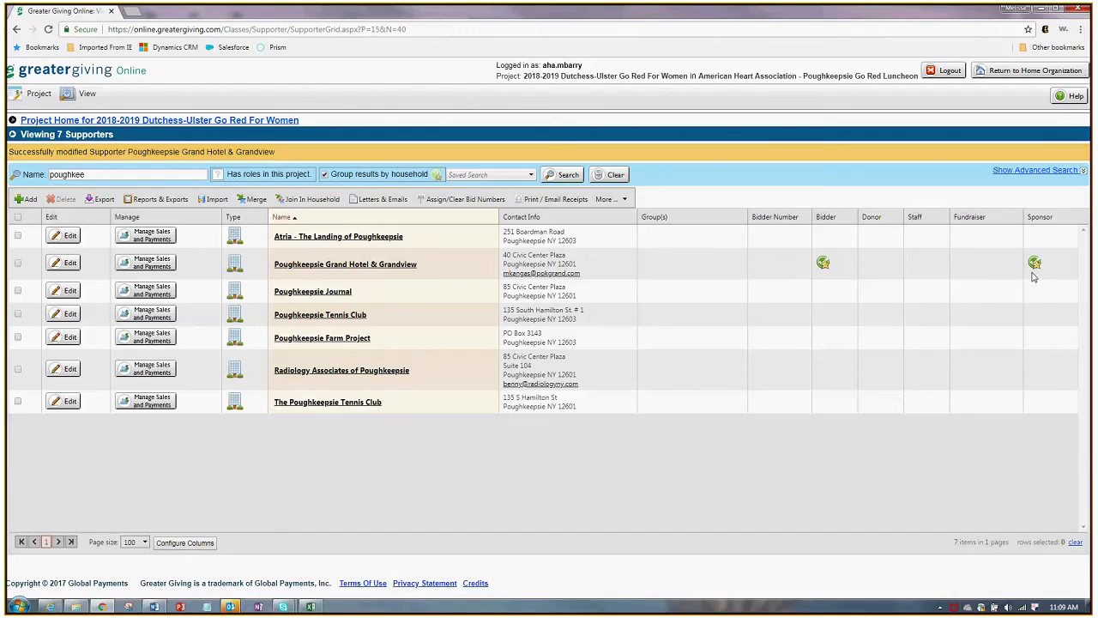
Open the sales and payments management page for Poughkeepsie Grand Hotel & Grandview
click(170, 266)
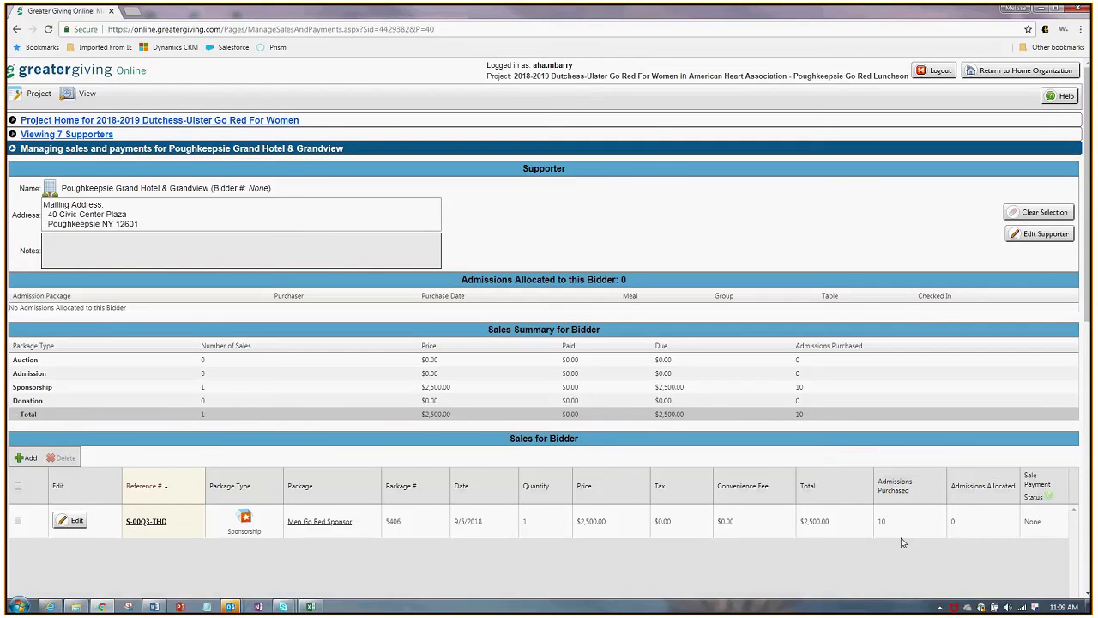
Create a new payment for Poughkeepsie Grand Hotel & Grandview with type Check and amount $1,250.00
scroll(902, 543, down, 4)
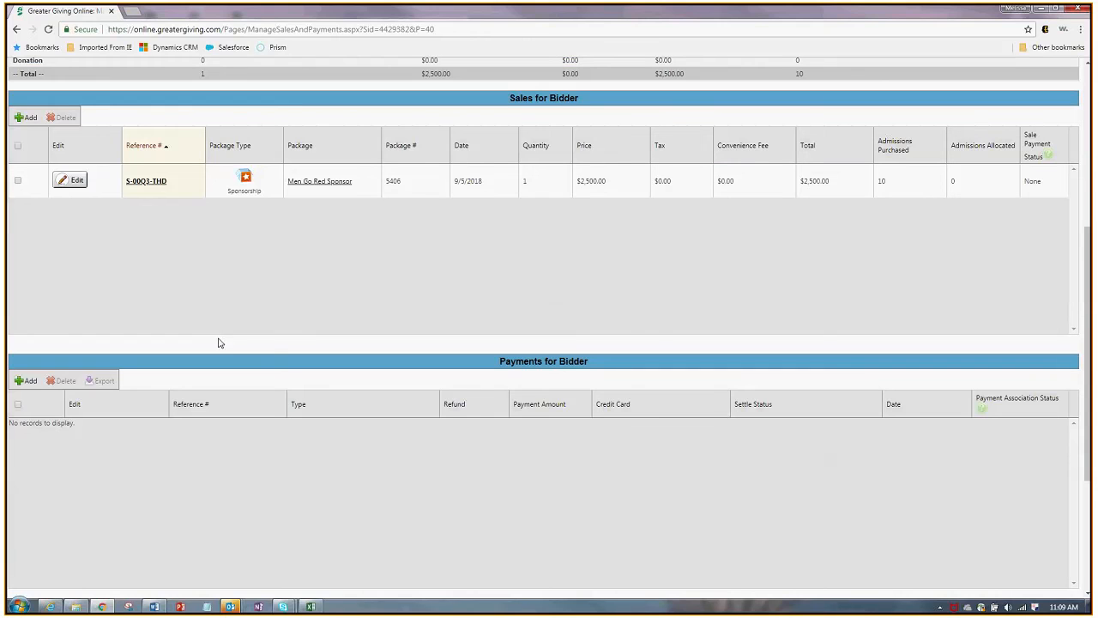
click(26, 380)
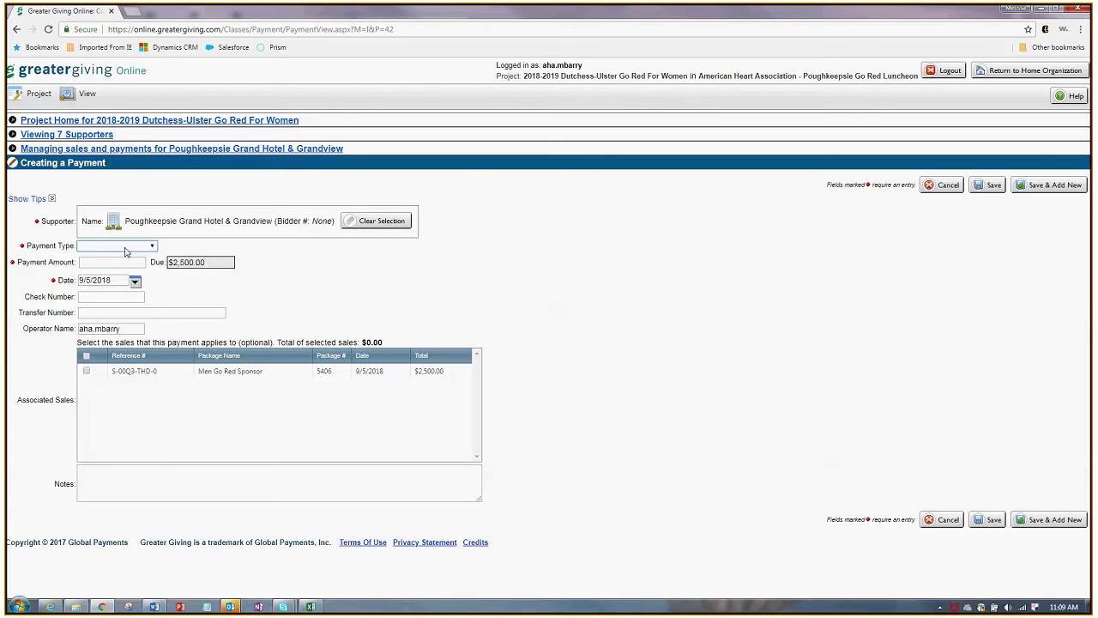
click(125, 247)
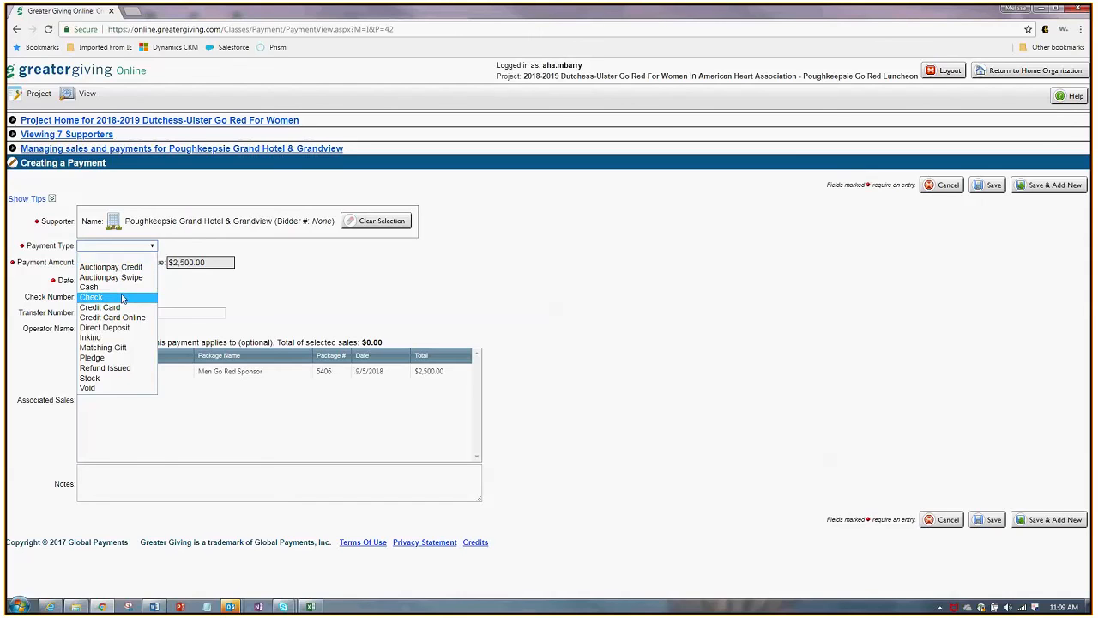
click(91, 296)
click(114, 262)
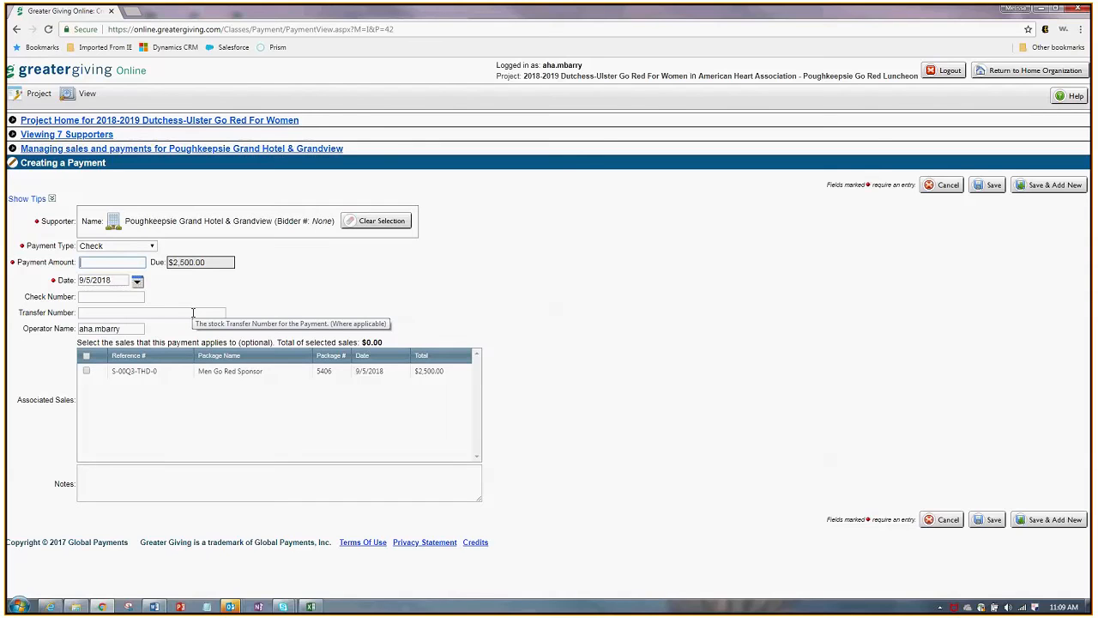
text(1250)
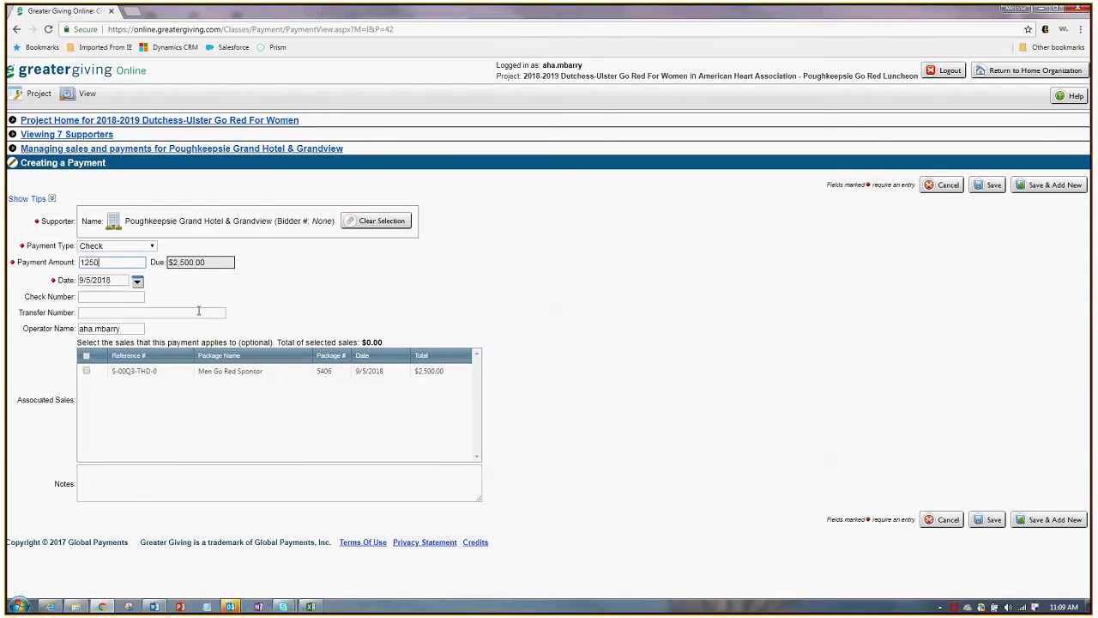
Associate the check payment with the Men Go Red Sponsor sale and save it
click(244, 309)
click(111, 283)
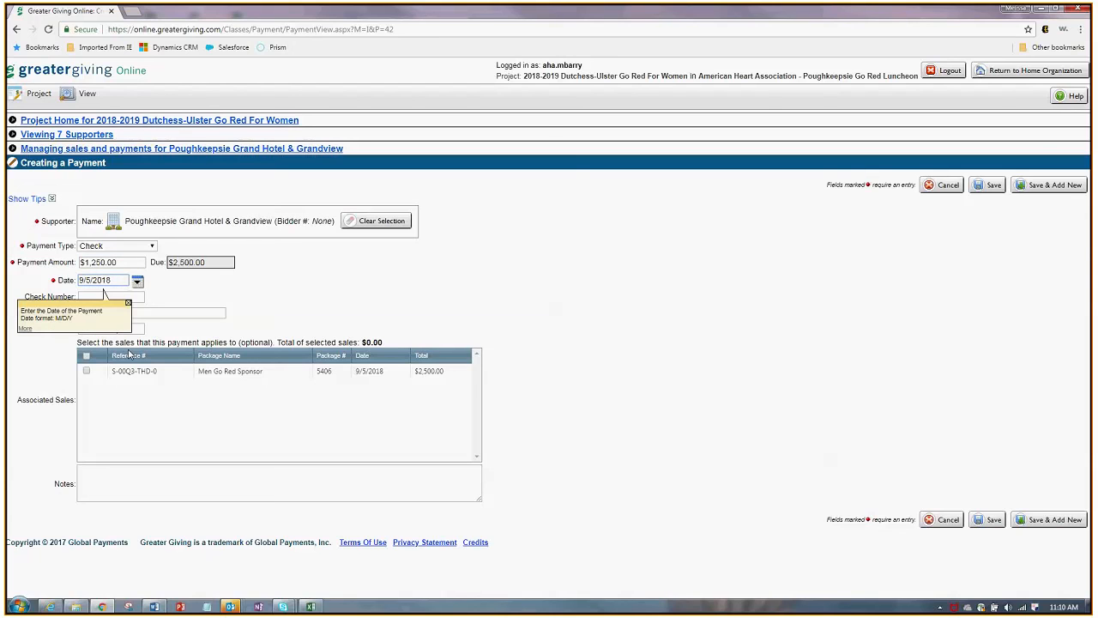
click(273, 302)
click(139, 298)
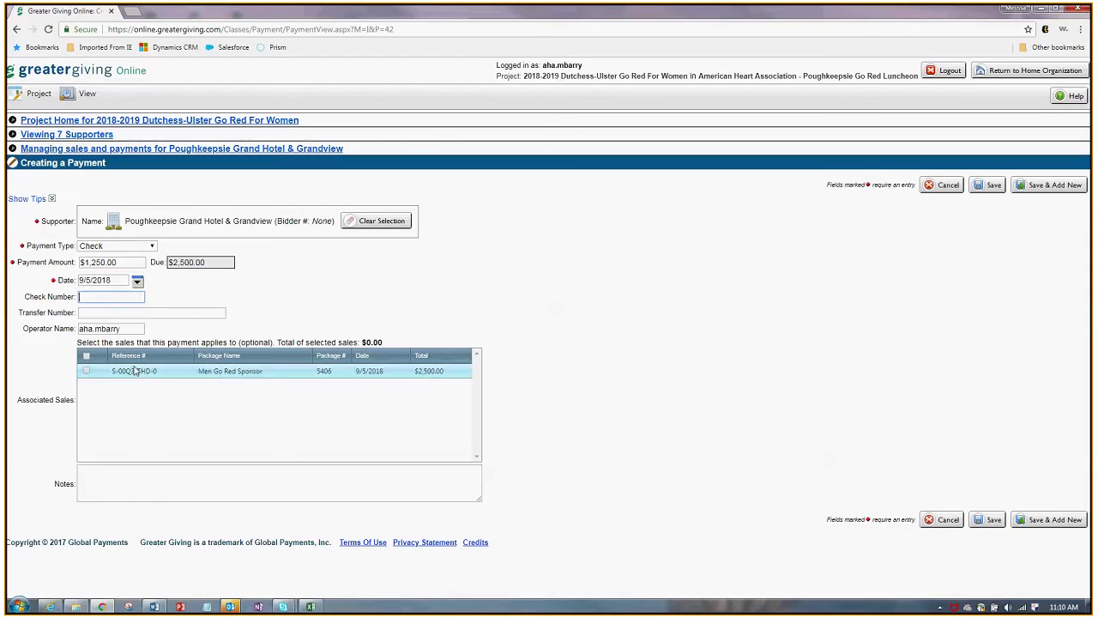
click(86, 370)
click(995, 522)
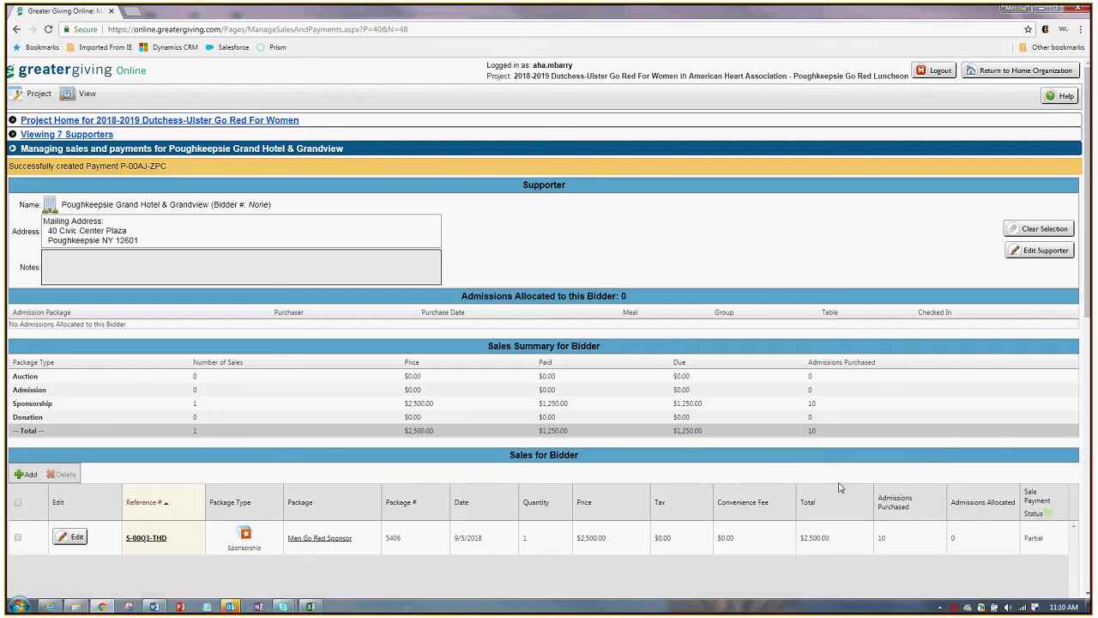
Add a Cash payment of $1,250.00, associate it with the Men Go Red Sponsor sale, and save it
scroll(279, 550, down, 3)
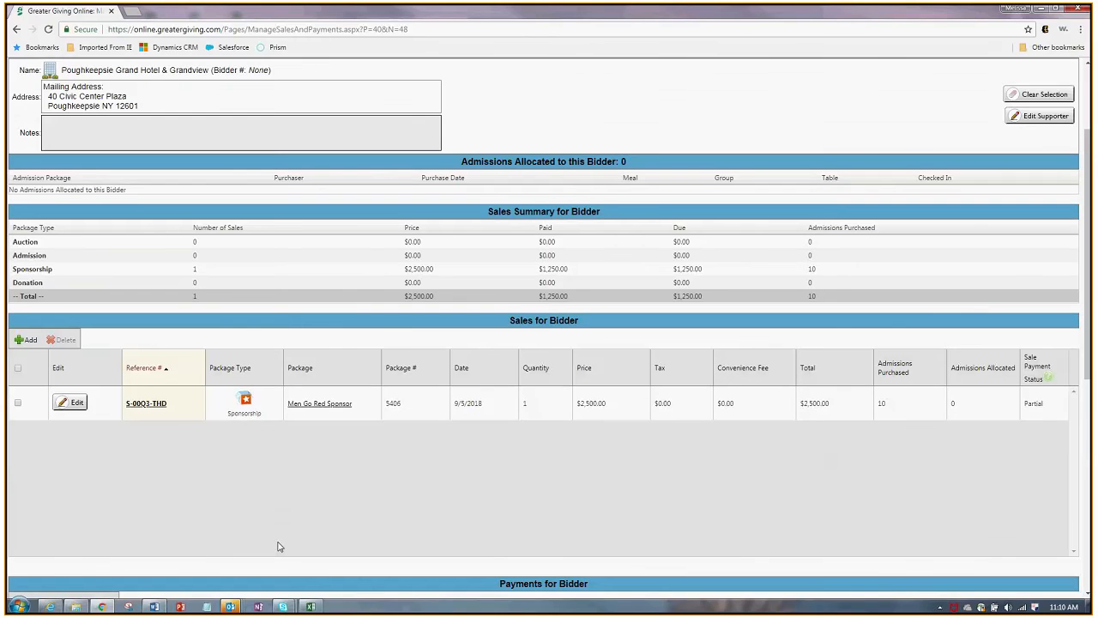
scroll(279, 546, down, 2)
click(25, 510)
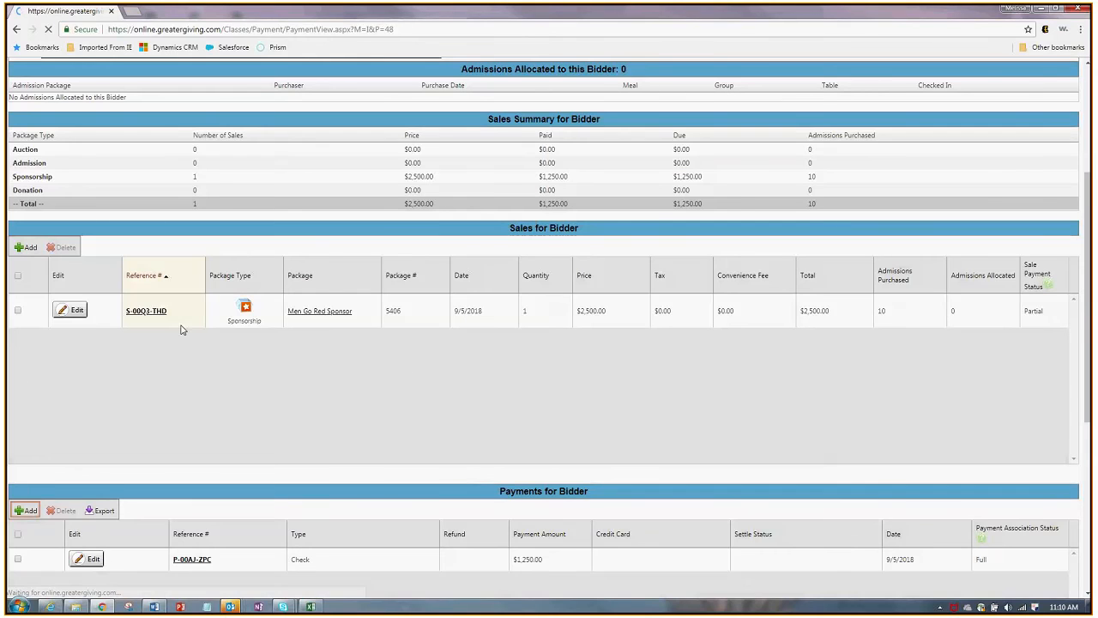
click(95, 246)
click(97, 260)
click(97, 262)
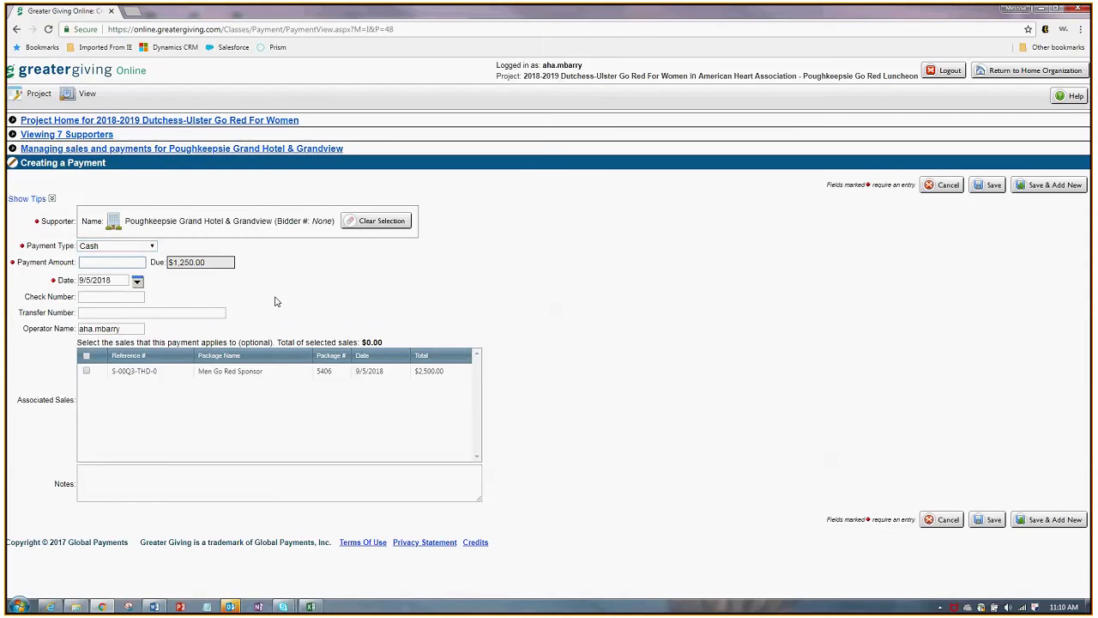
click(116, 375)
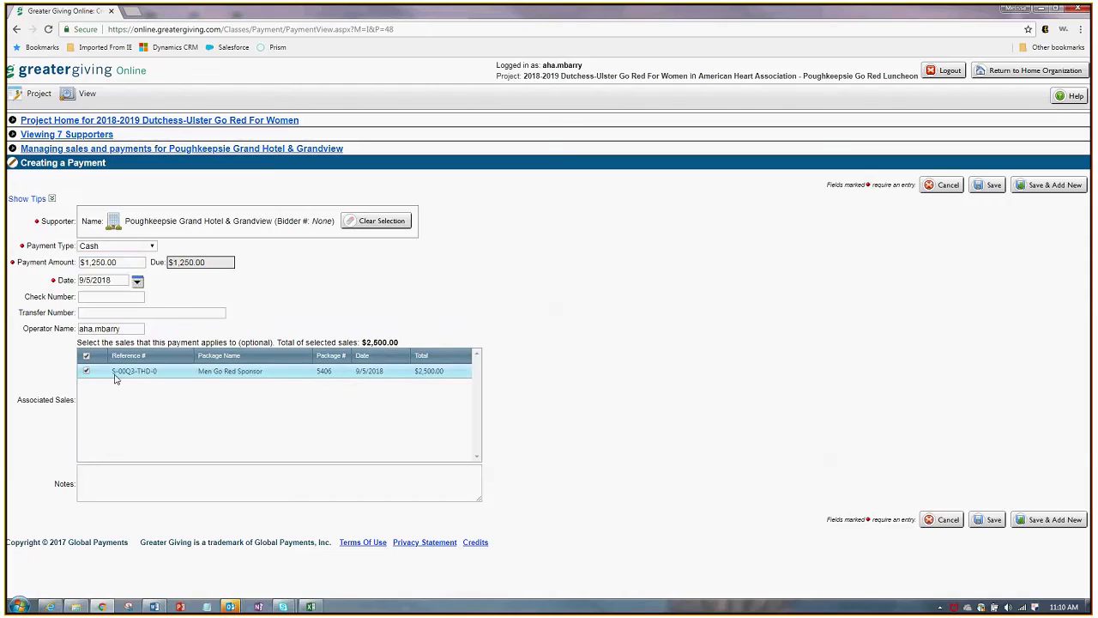
click(993, 520)
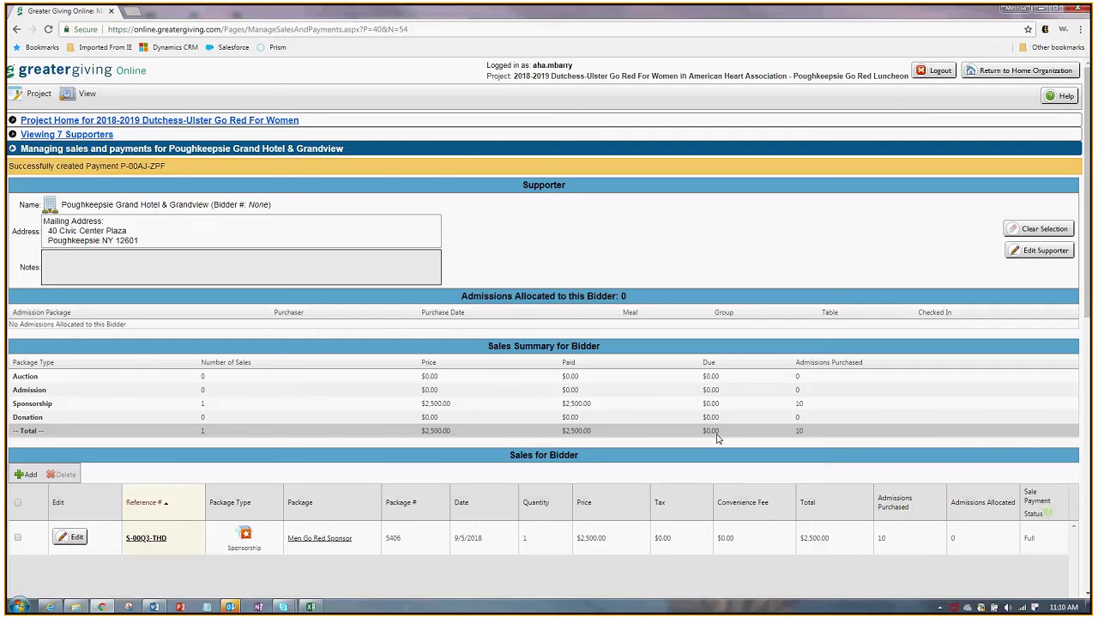
Open the sponsor details of Poughkeepsie Grand Hotel & Grandview for editing and review the sold Men Go Red Sponsor opportunity
click(1041, 250)
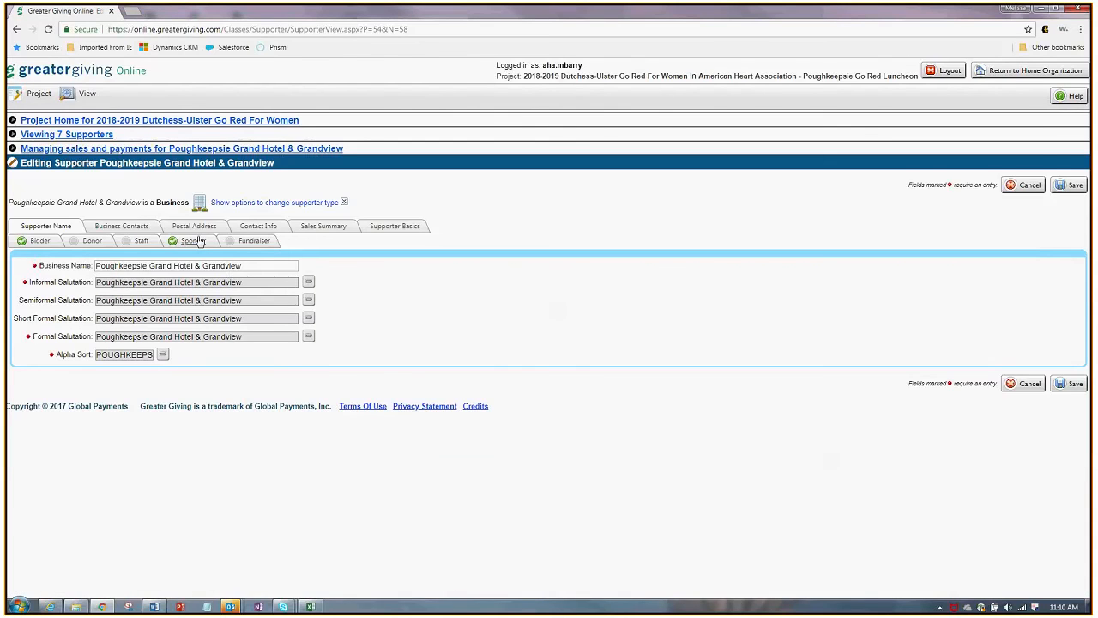
click(190, 241)
scroll(771, 474, down, 1)
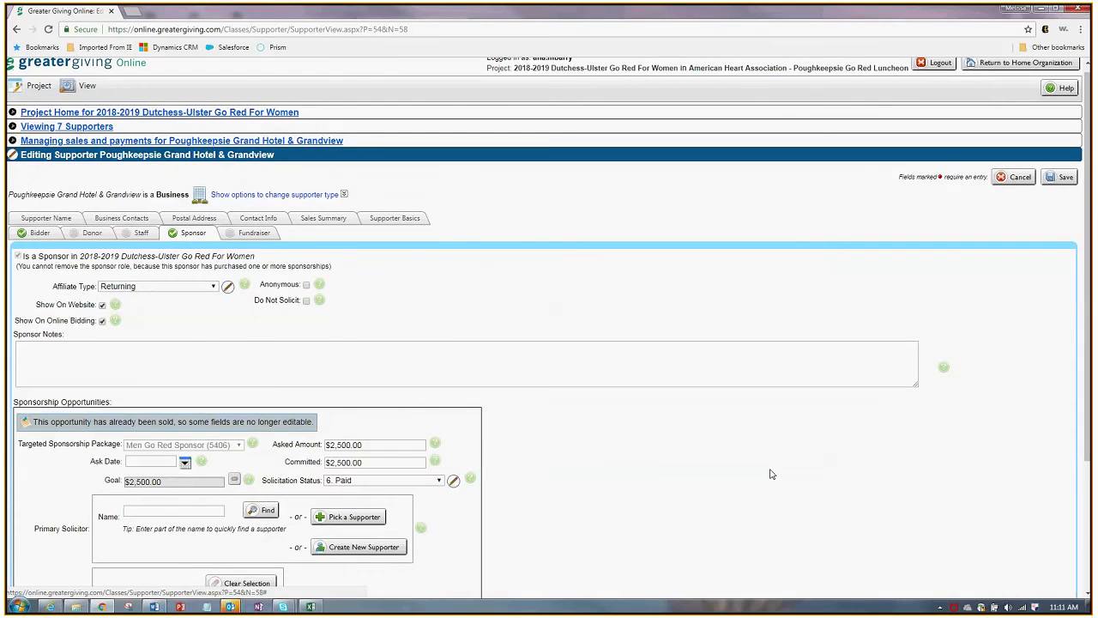
scroll(771, 474, down, 1)
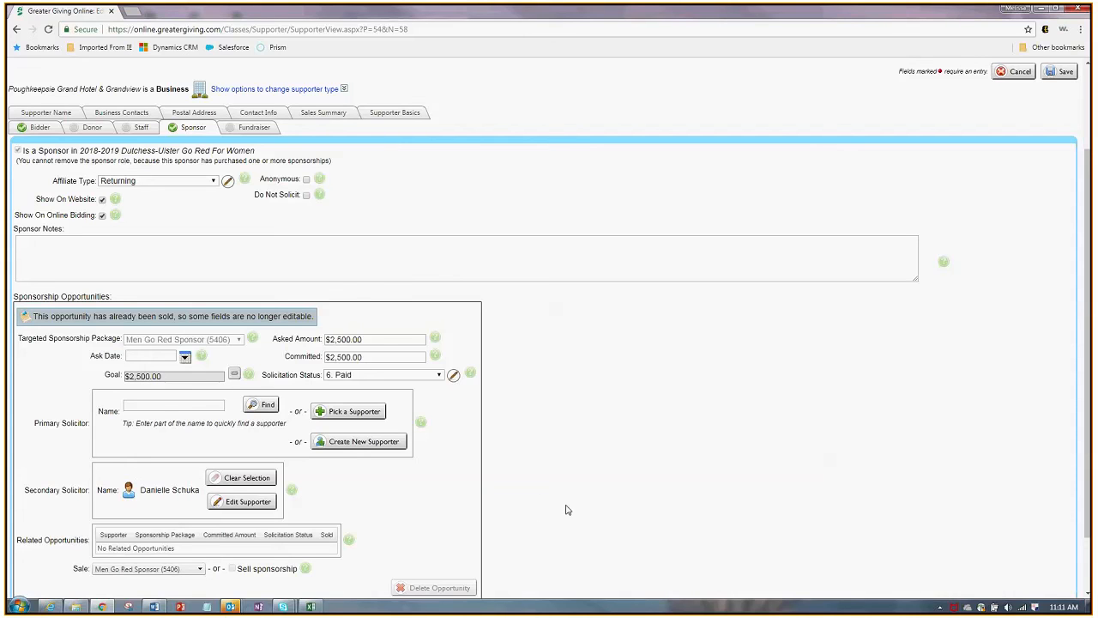
scroll(749, 455, down, 1)
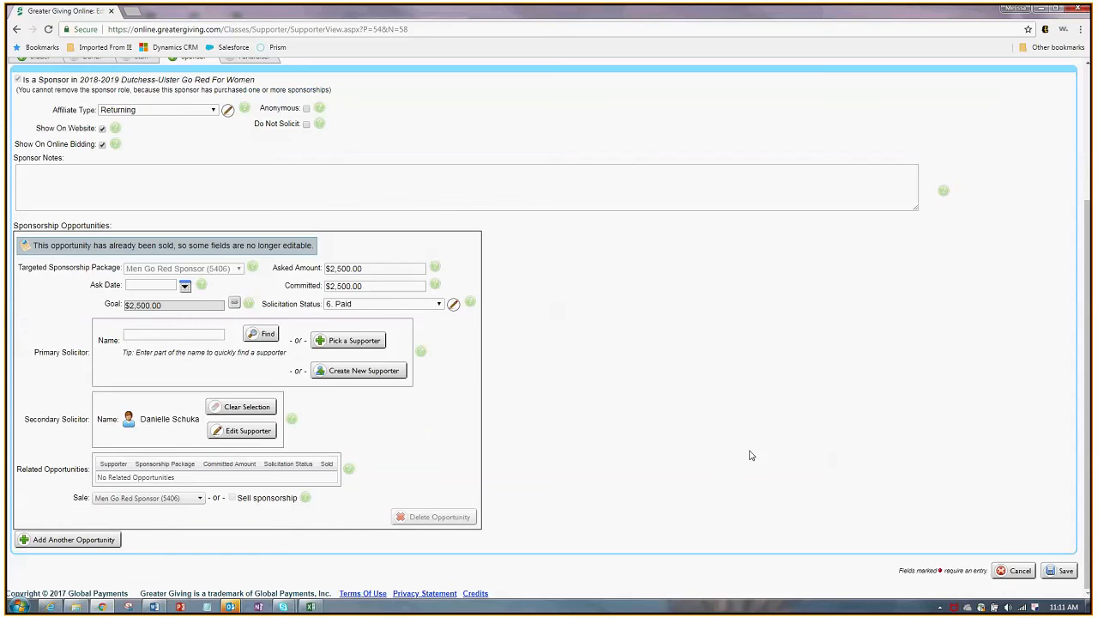
scroll(753, 453, up, 1)
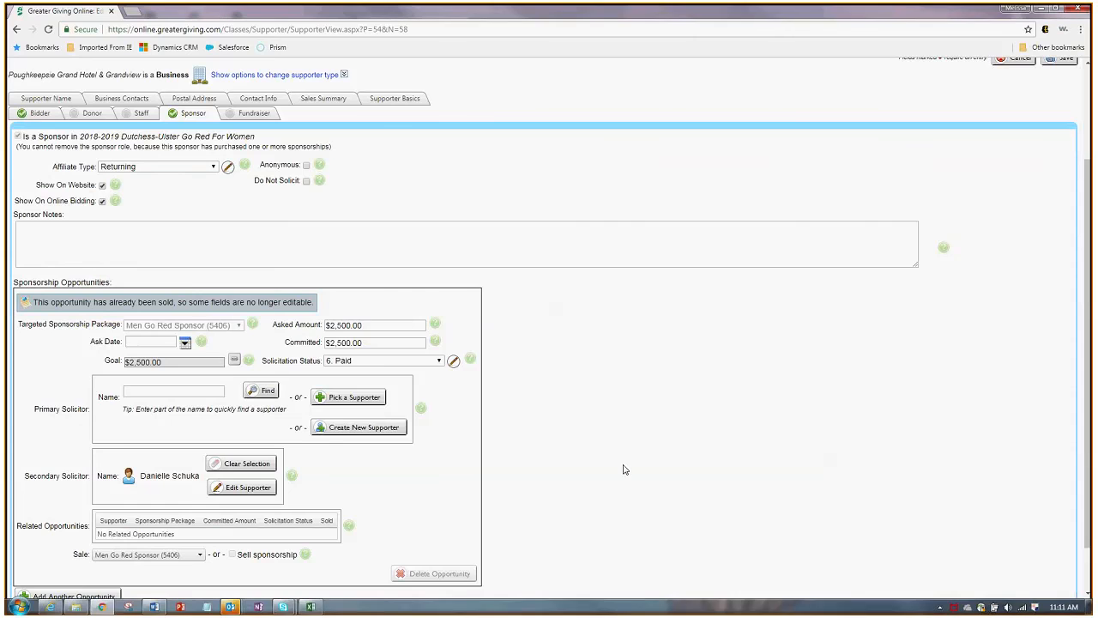
scroll(583, 408, down, 1)
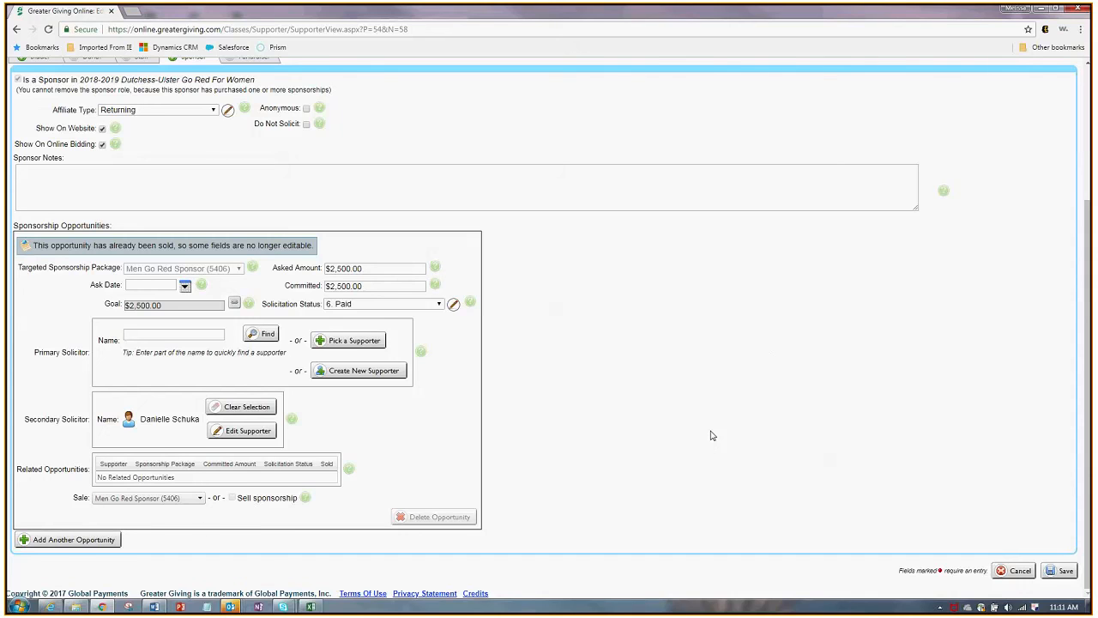
Add another sponsorship opportunity for the supporter with Inkind (4500) as the targeted package
click(51, 541)
scroll(633, 451, down, 3)
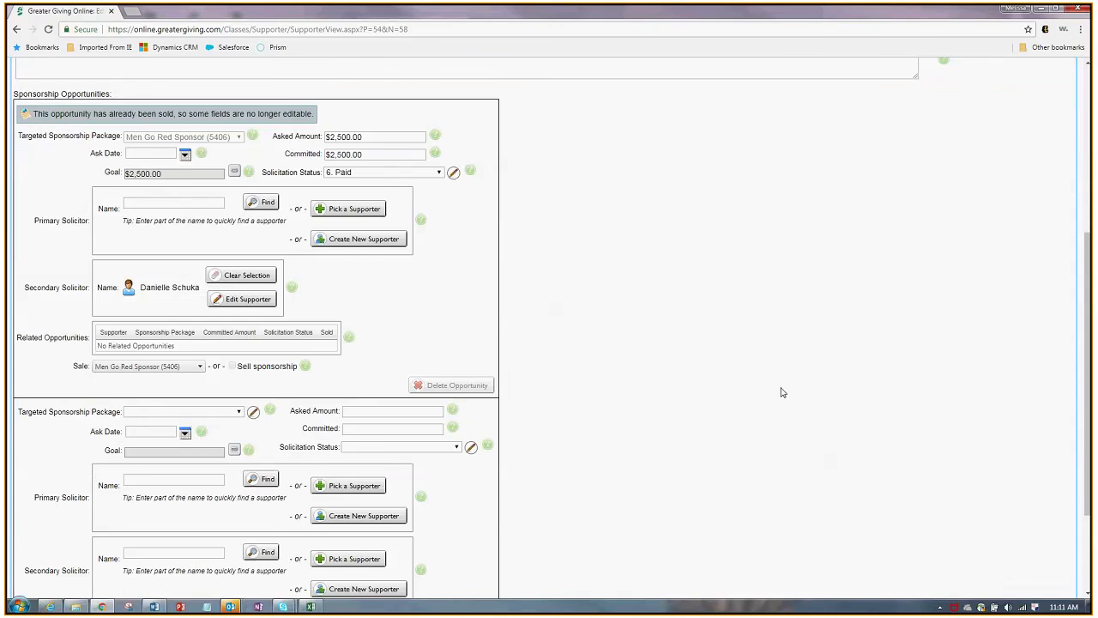
scroll(781, 393, down, 3)
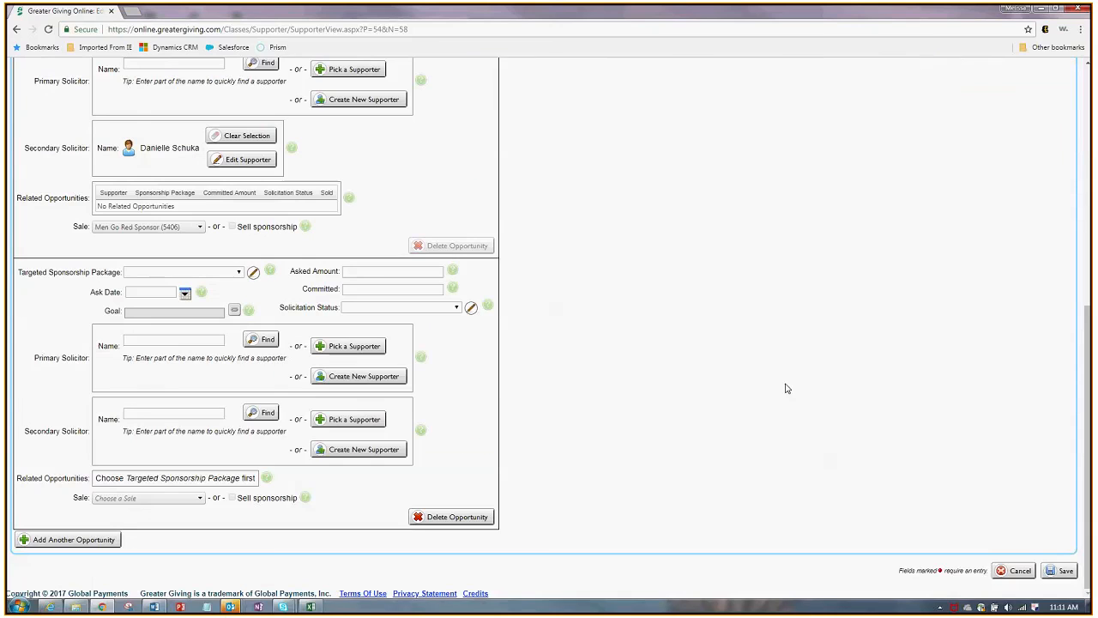
click(182, 277)
scroll(198, 369, down, 3)
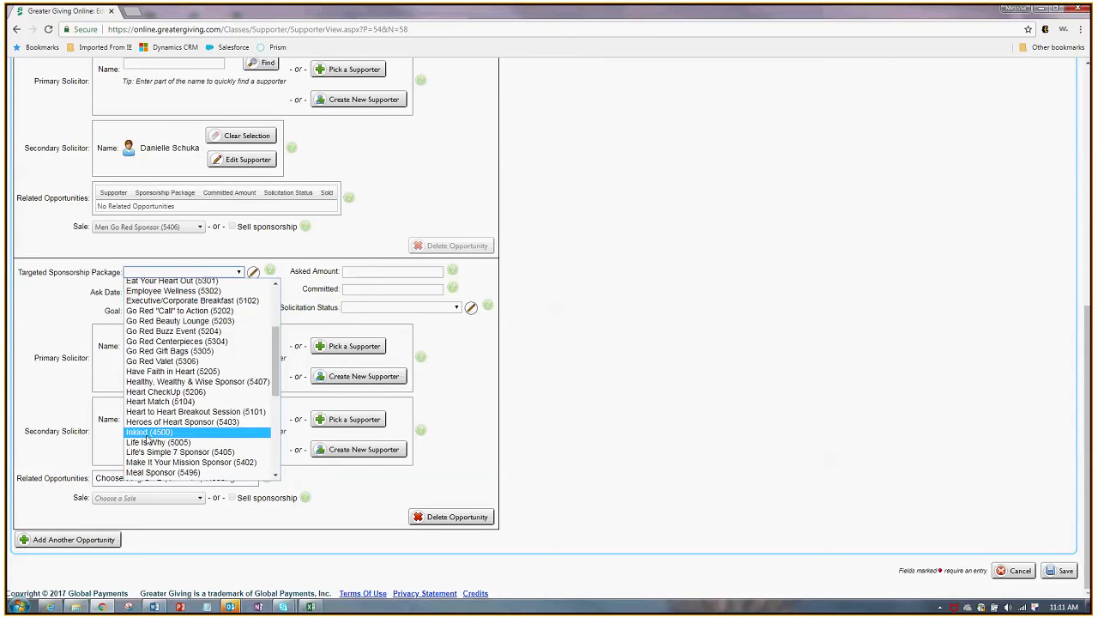
click(147, 433)
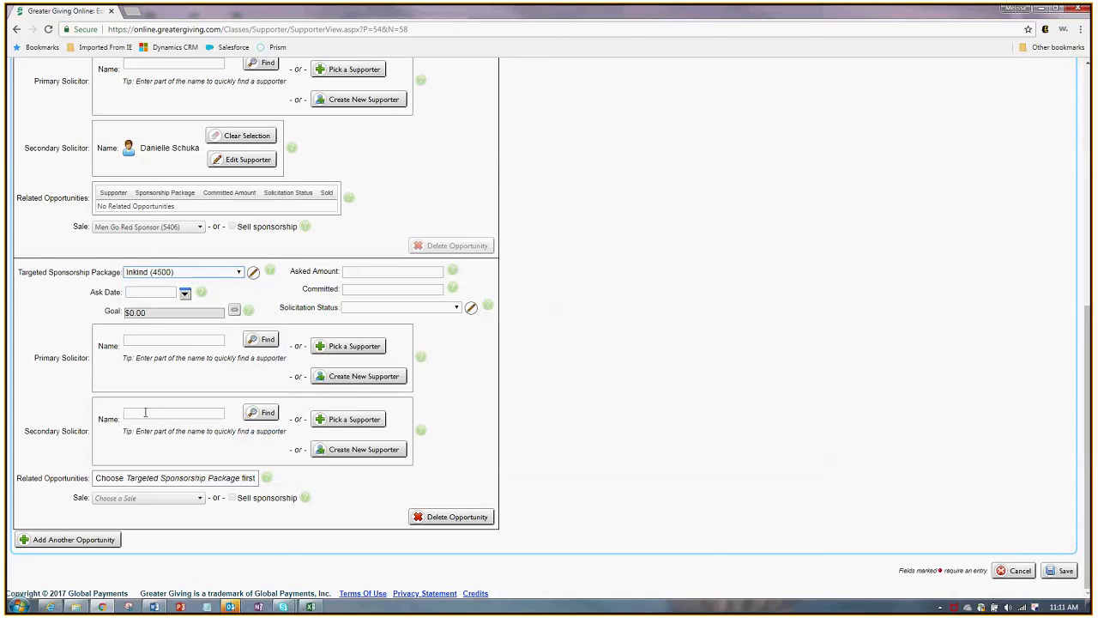
Set the Inkind opportunity's asked and committed amounts to $0.00 and its solicitation status to 6. Paid
click(390, 275)
text(0)
click(345, 295)
text(0)
click(605, 321)
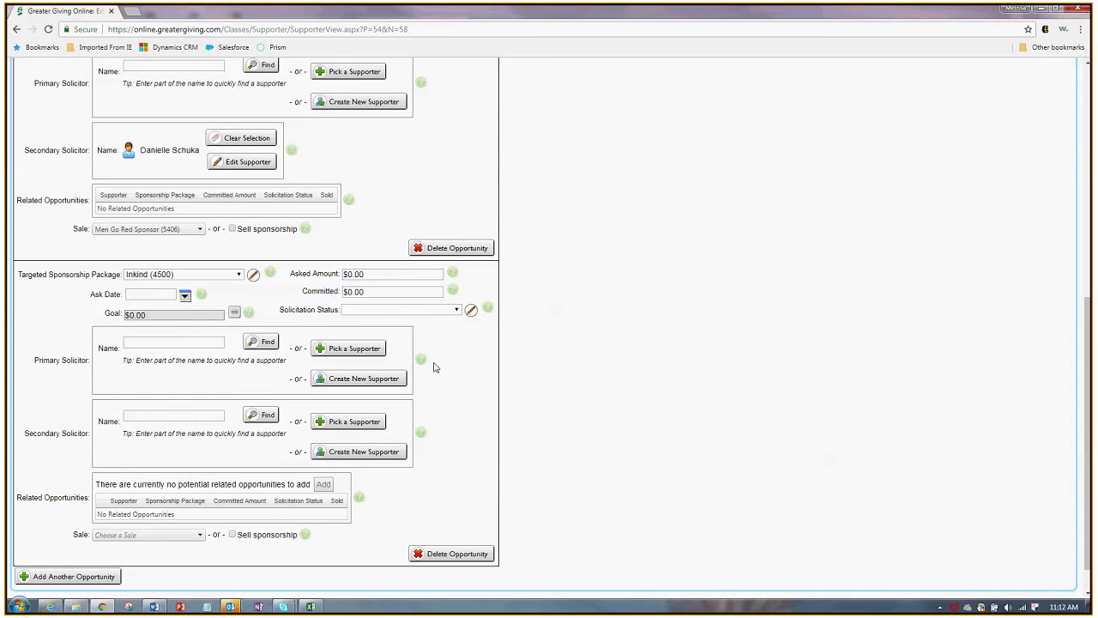
click(412, 311)
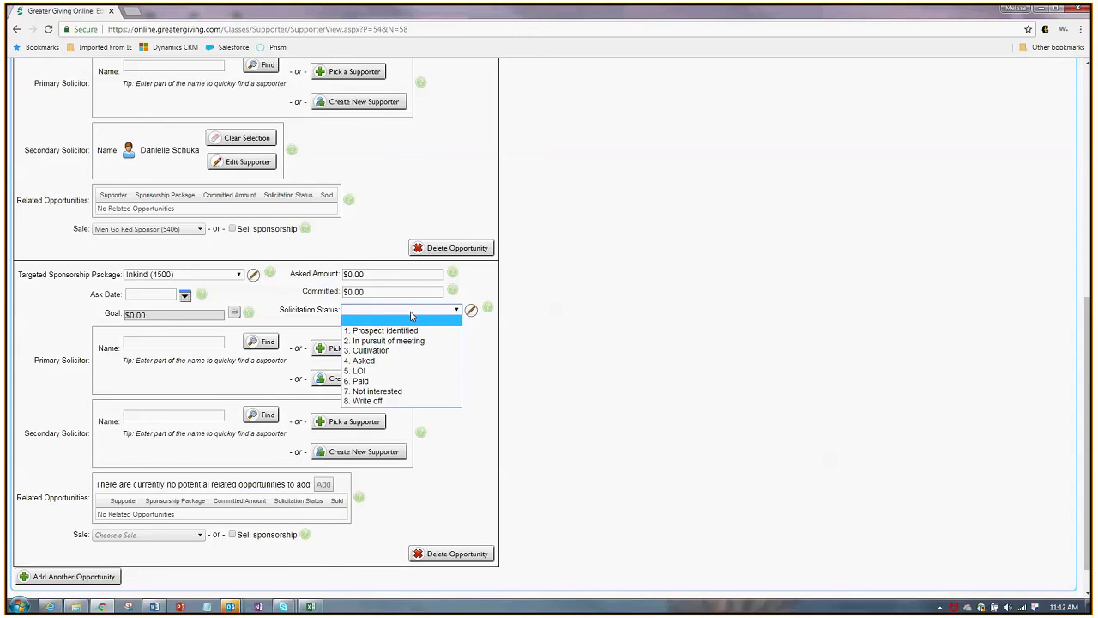
click(399, 381)
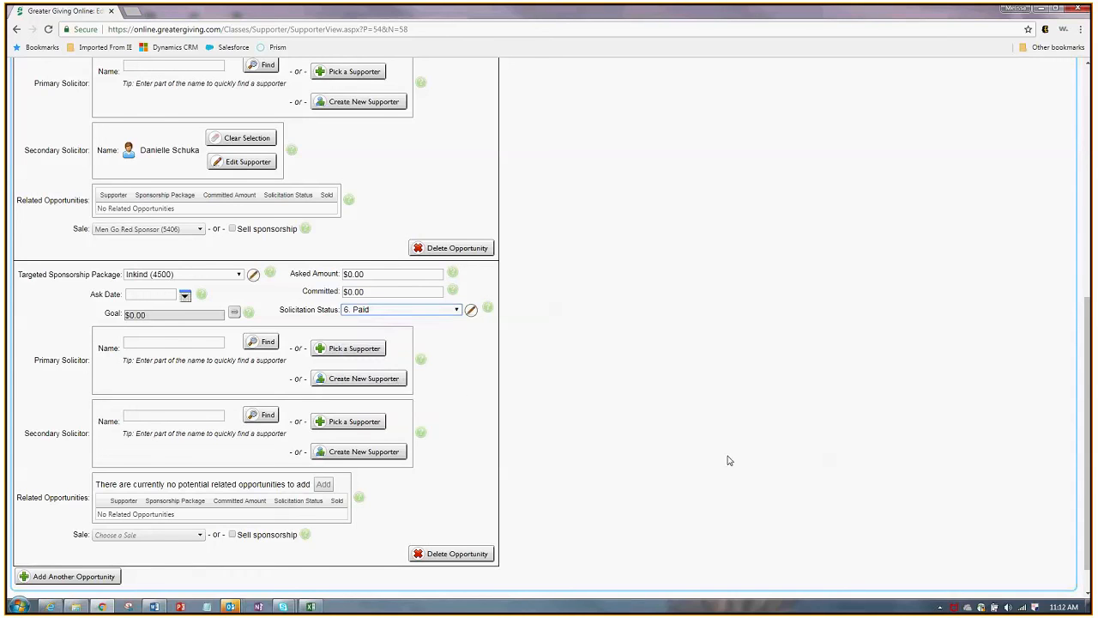
Review the solicitor and sale options of the two opportunities, and place the cursor in the Sponsor Notes field
scroll(587, 496, up, 1)
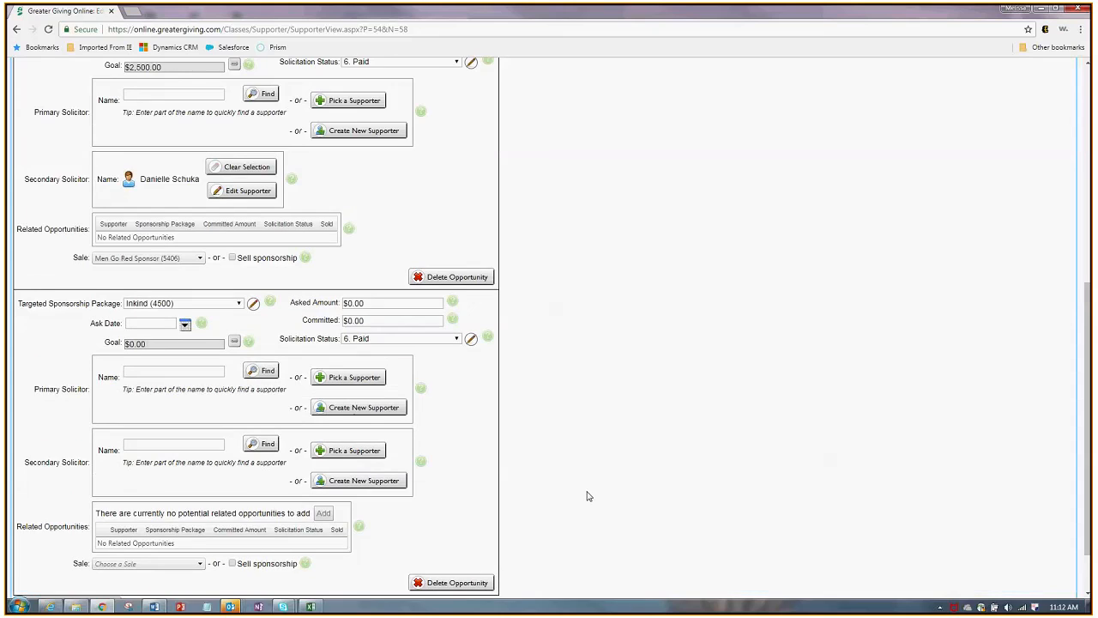
scroll(588, 496, up, 1)
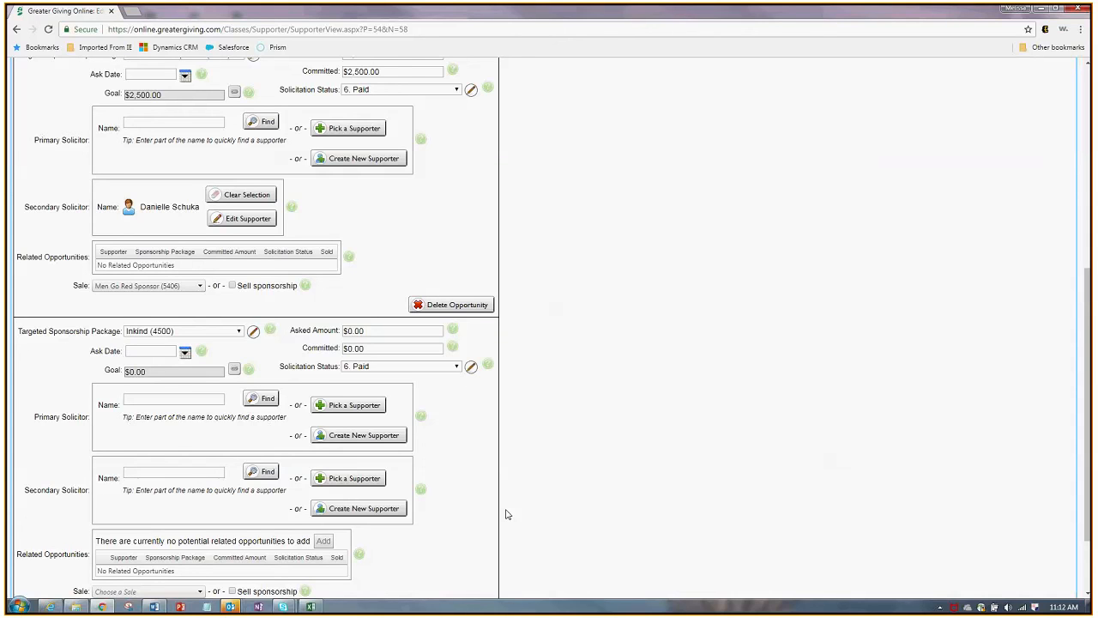
scroll(506, 514, down, 2)
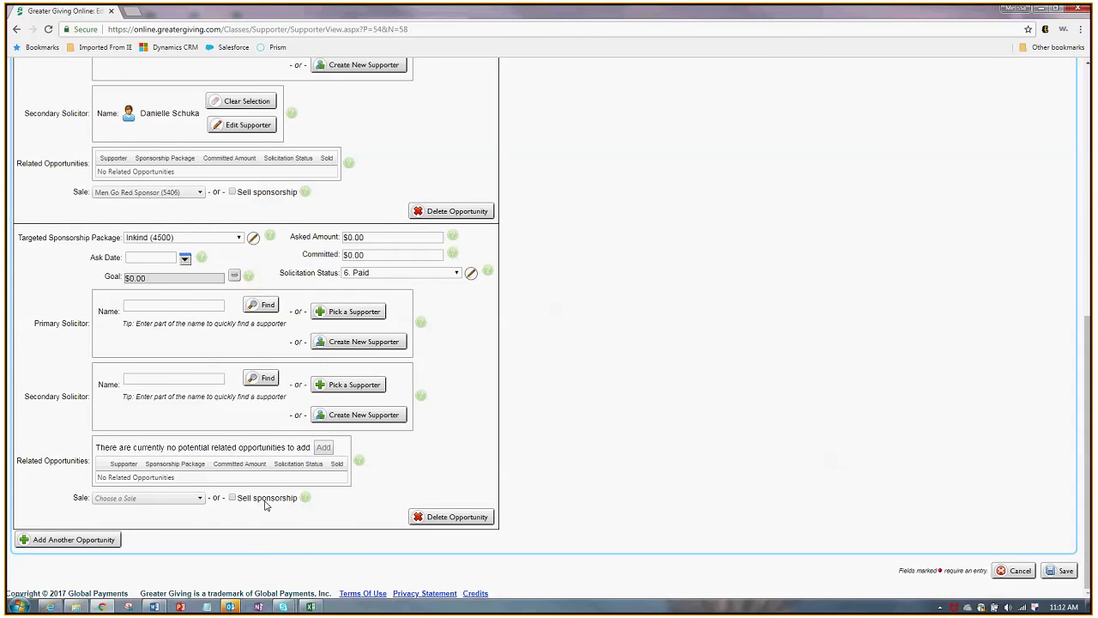
scroll(484, 467, up, 6)
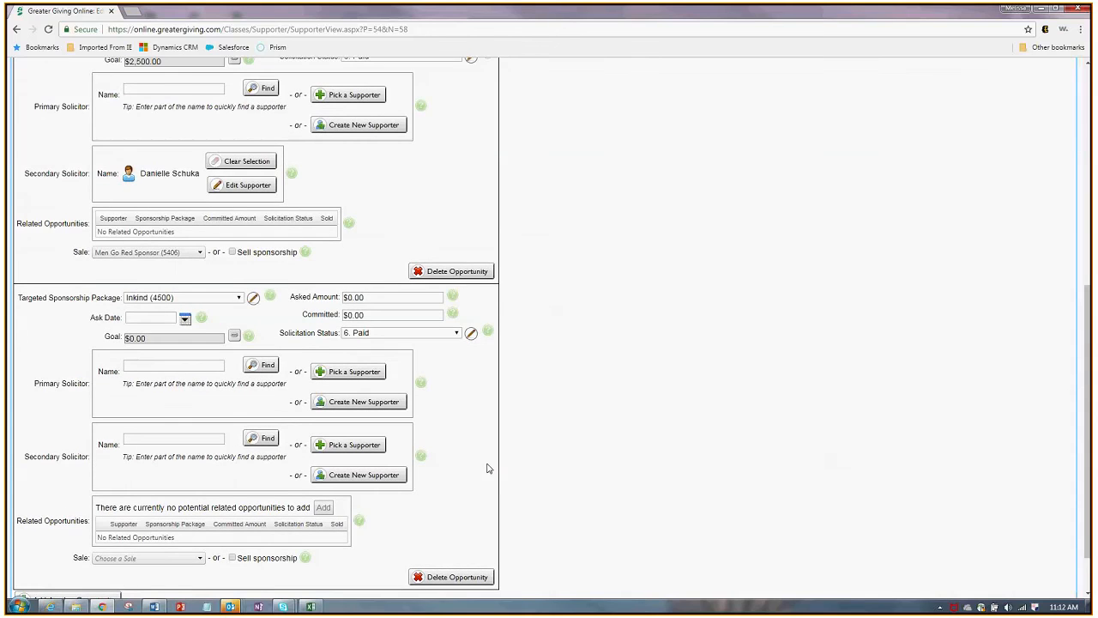
scroll(520, 485, up, 1)
click(27, 325)
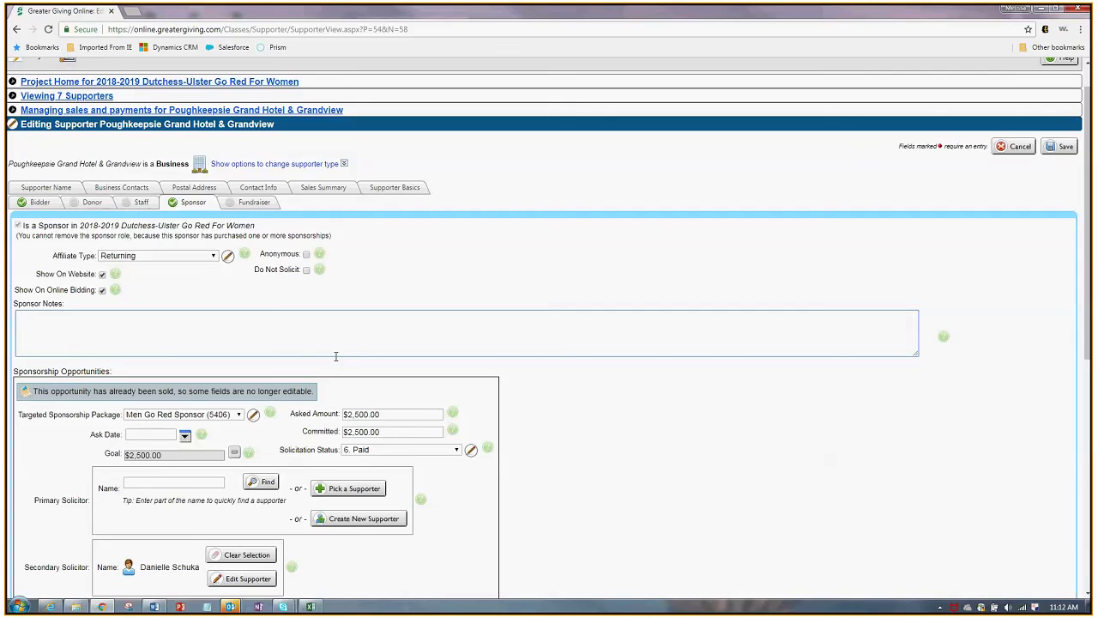
Remove the Inkind (4500) opportunity, cancel editing the supporter, and return to the project home page
scroll(858, 385, down, 4)
scroll(858, 384, down, 2)
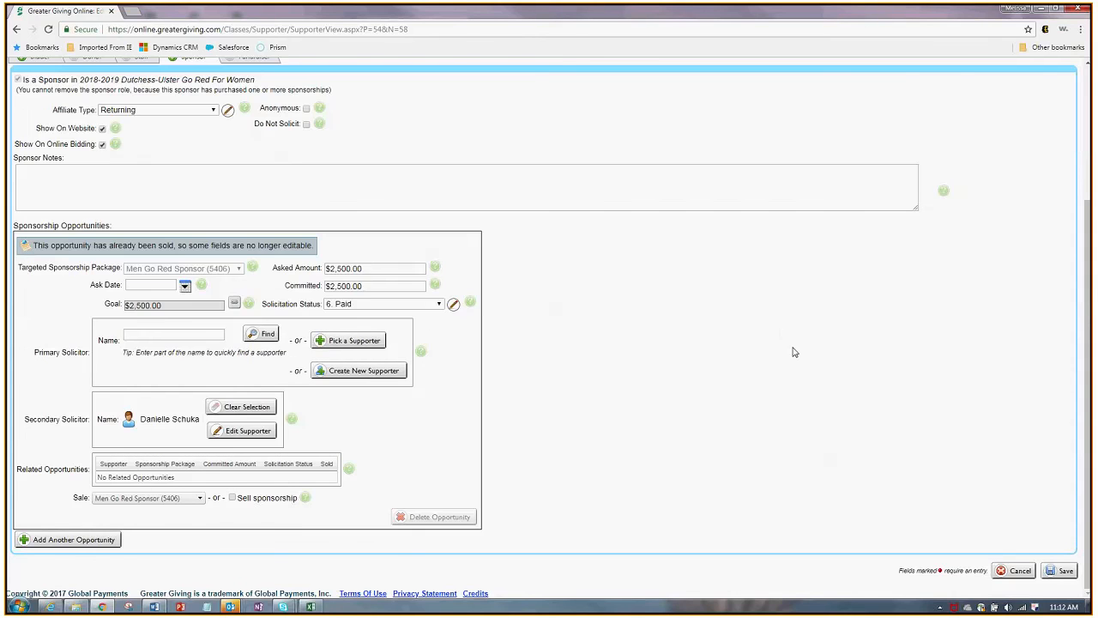
scroll(803, 369, up, 2)
click(1015, 185)
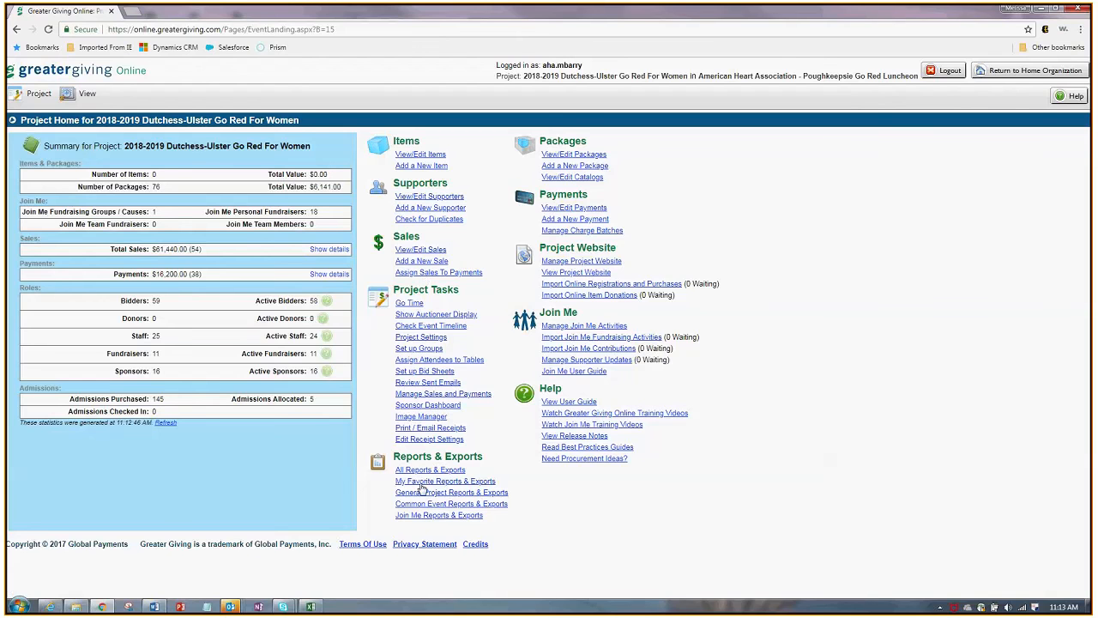
Switch to the American Heart Association SharePoint site in Internet Explorer and open its Workspaces page
click(49, 607)
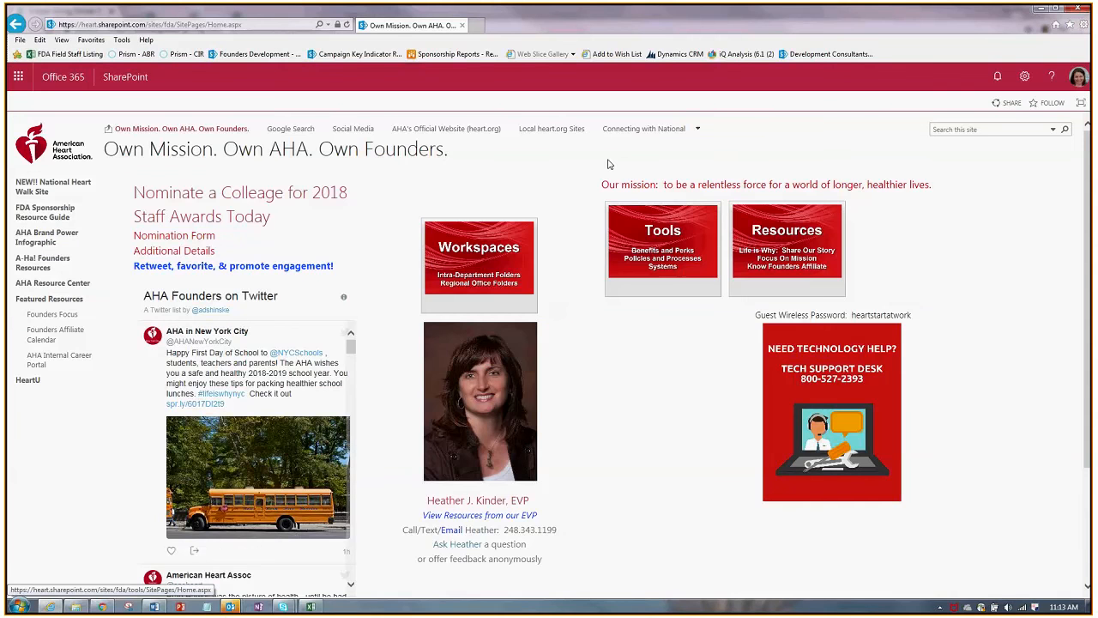
click(491, 254)
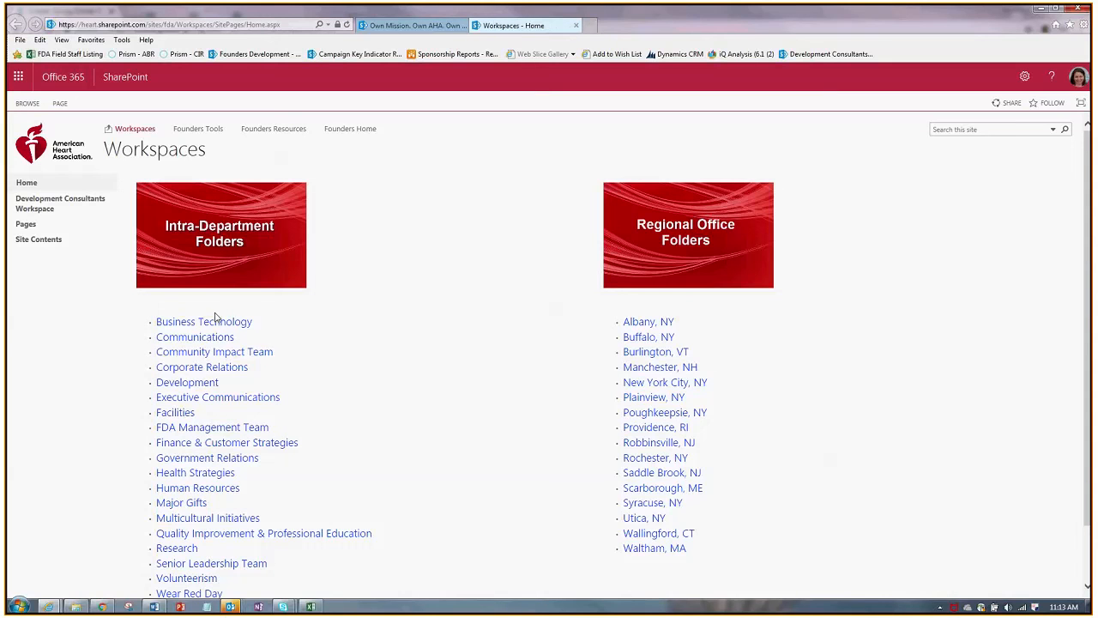
Open the Greater Giving resources library through the Systems Training section of the Development department workspace
click(179, 385)
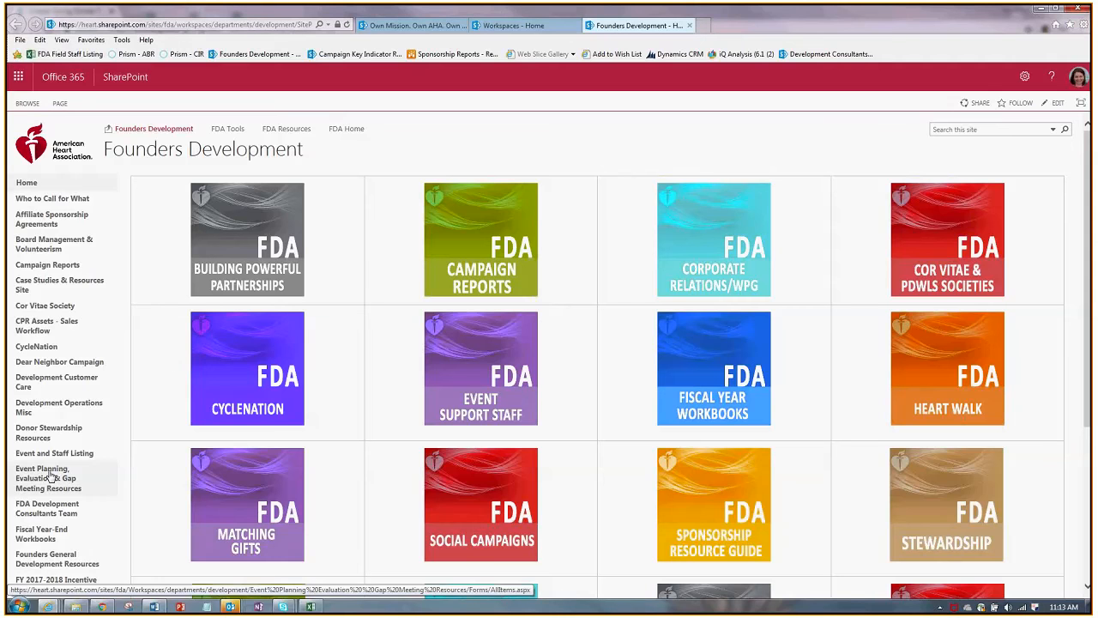
scroll(51, 472, down, 1)
scroll(51, 472, down, 1)
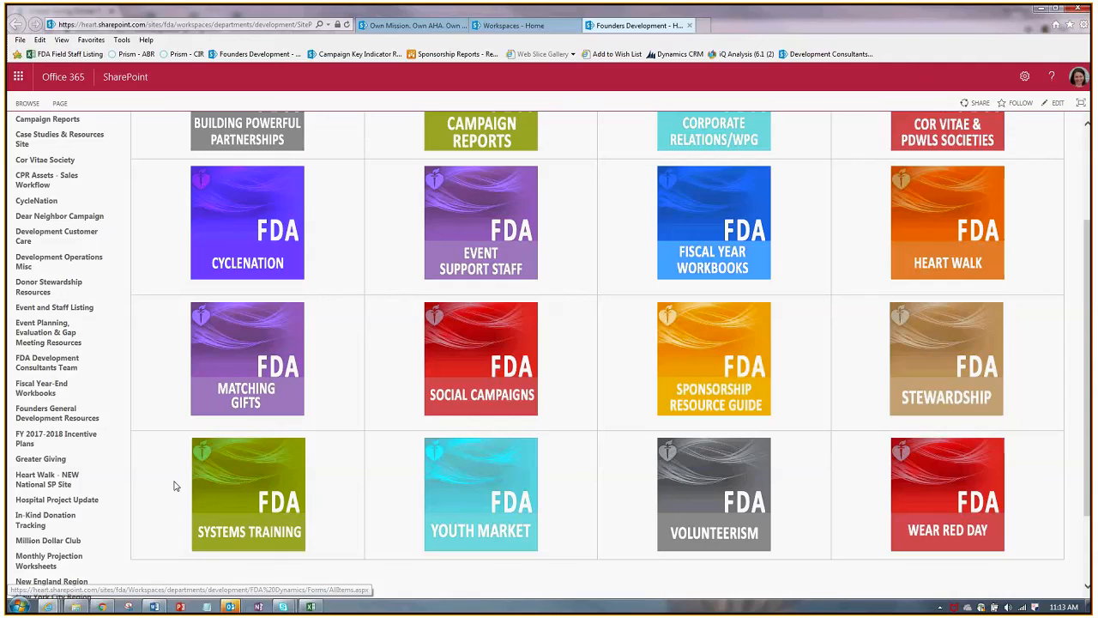
click(283, 573)
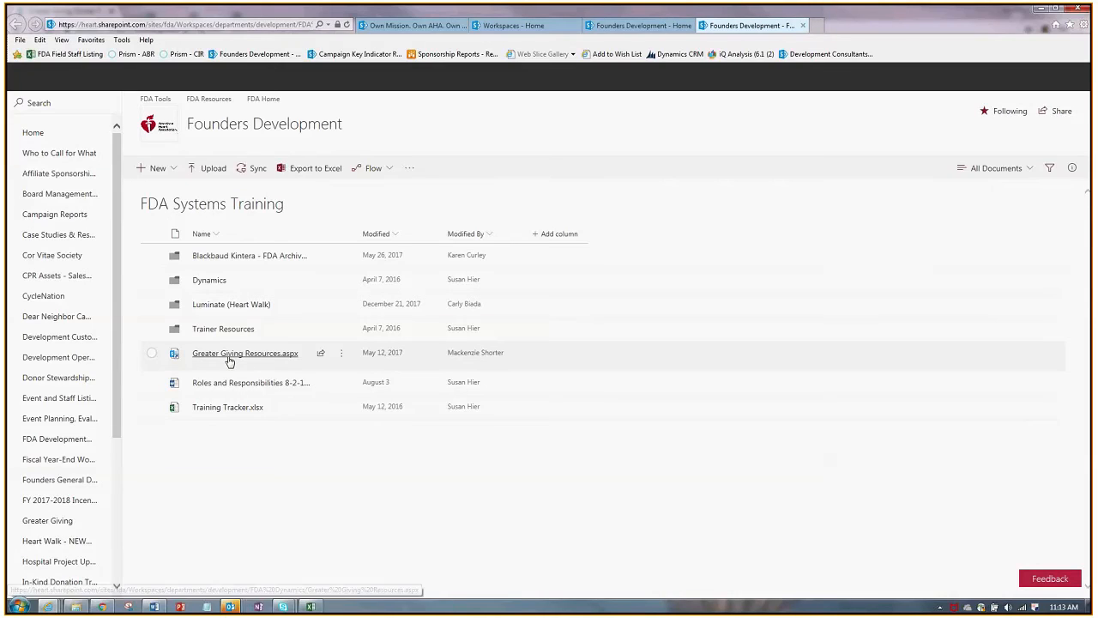
click(229, 359)
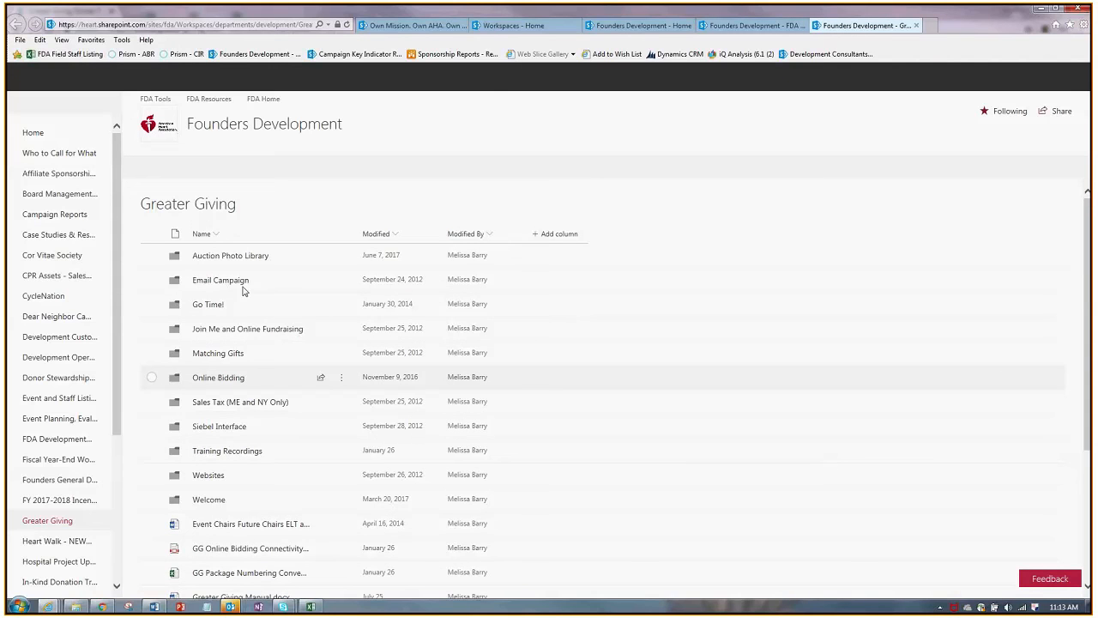
Open the Training Recordings folder in the Greater Giving library and review the recordings and training video document it holds
scroll(228, 456, down, 1)
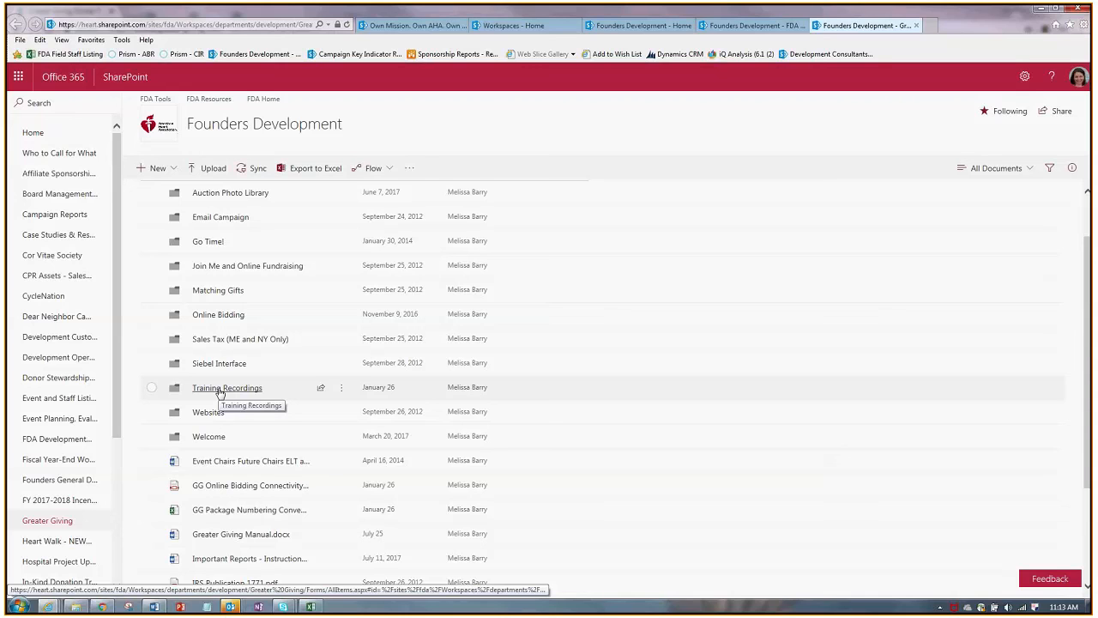
click(235, 391)
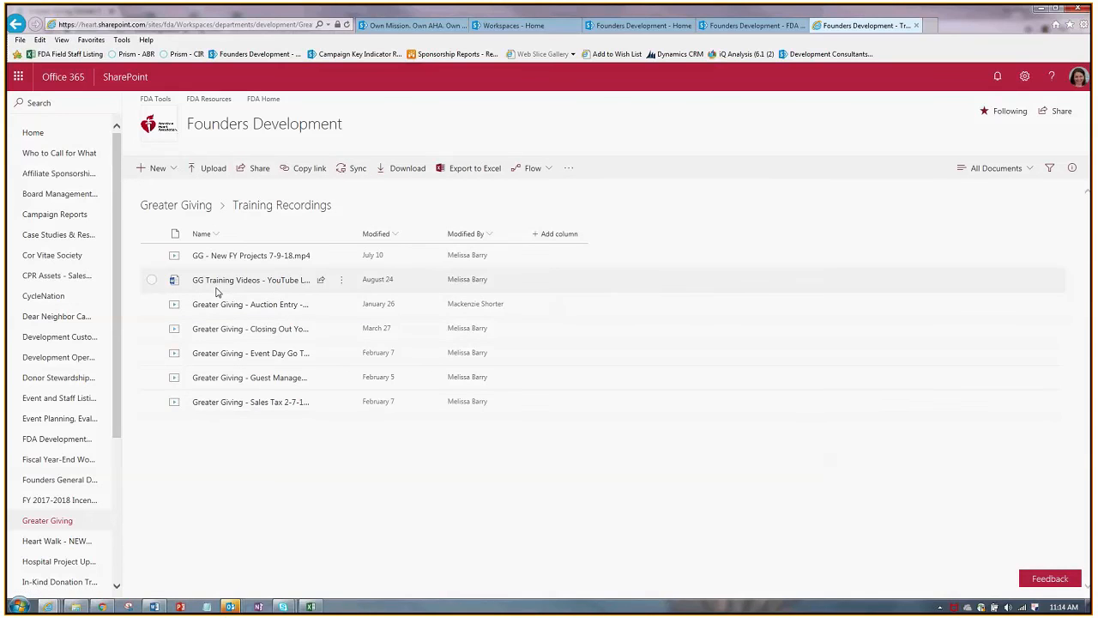
mouse_move(248, 292)
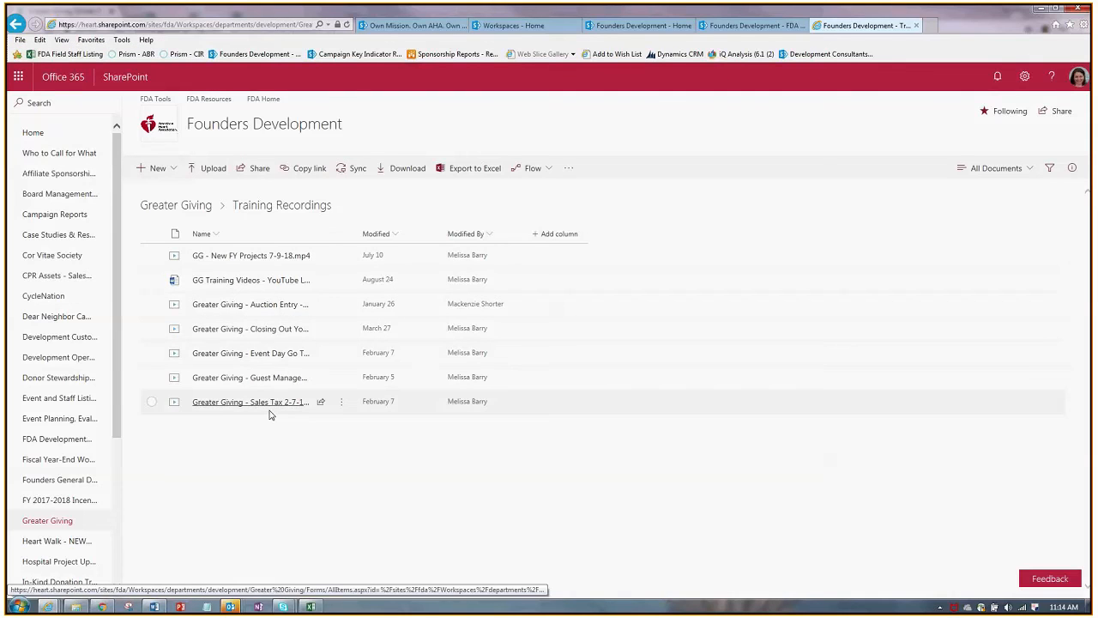
mouse_move(269, 411)
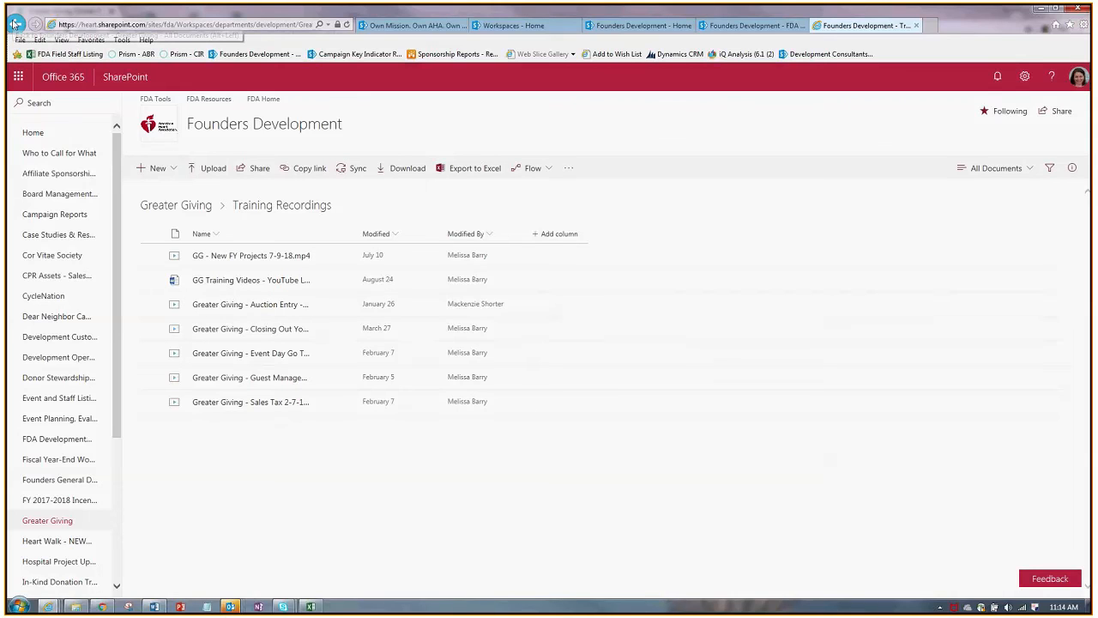
Return to the Greater Giving library and locate the Greater Giving Manual.docx file to view its summary
click(14, 23)
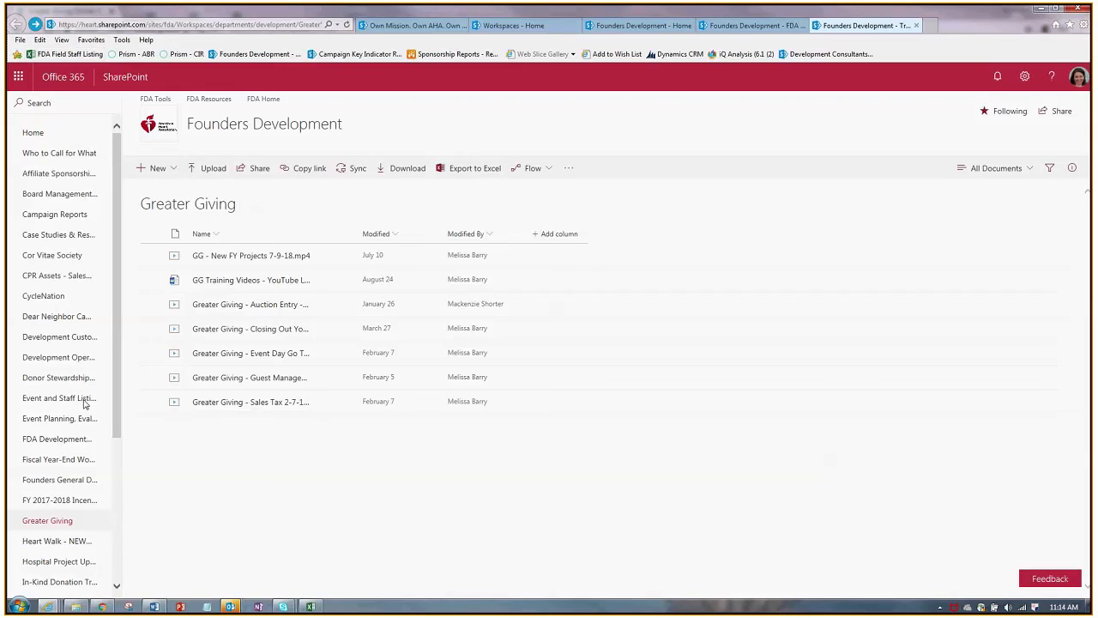
scroll(618, 434, down, 3)
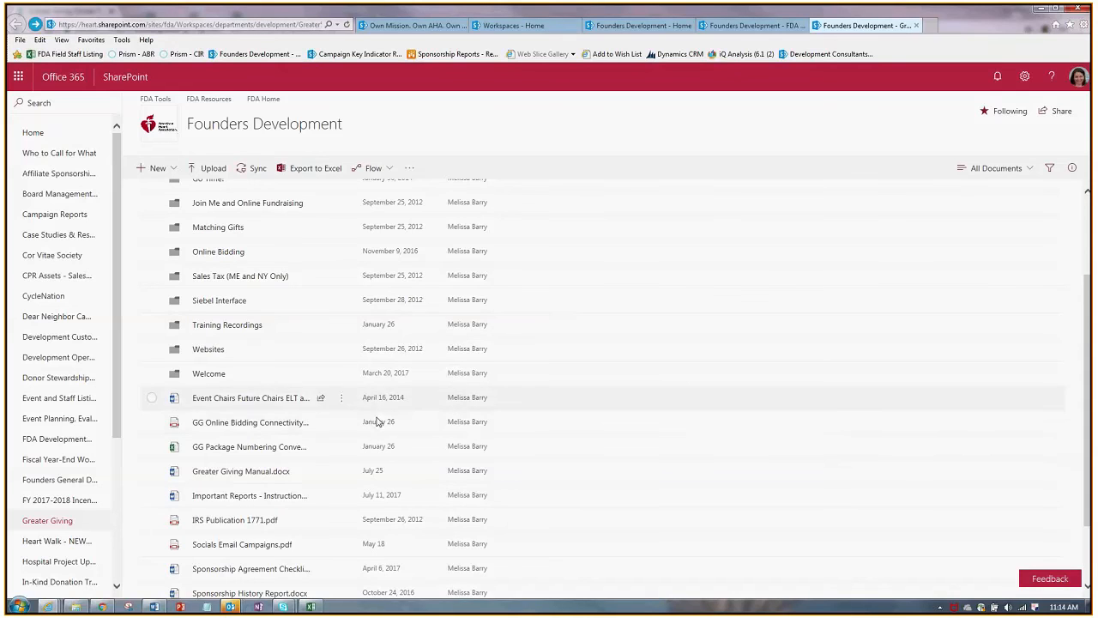
scroll(625, 426, down, 1)
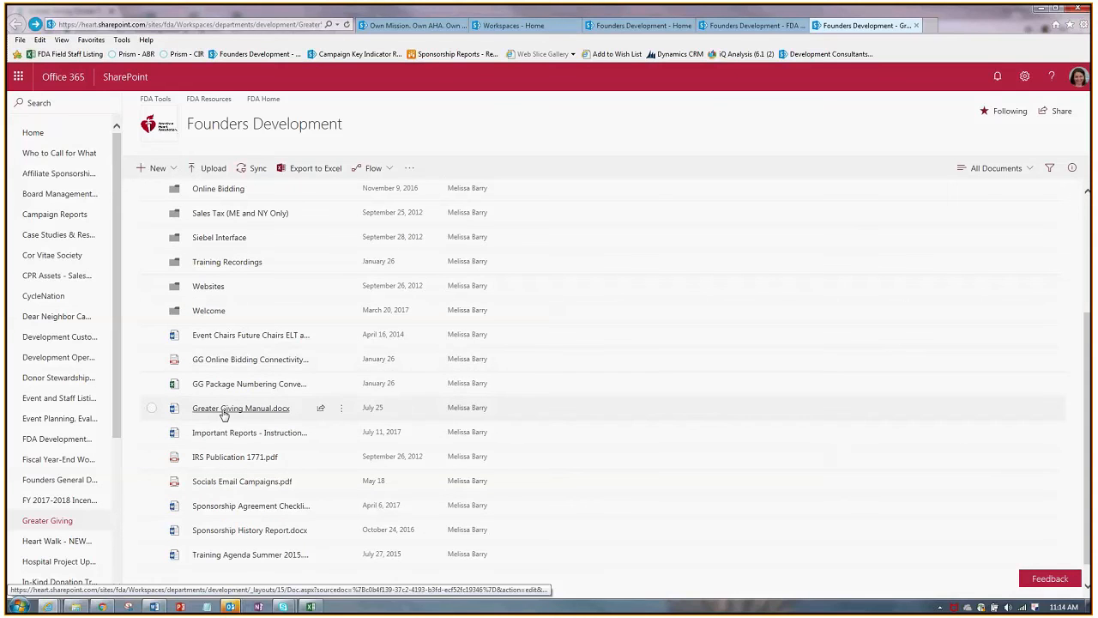
mouse_move(223, 412)
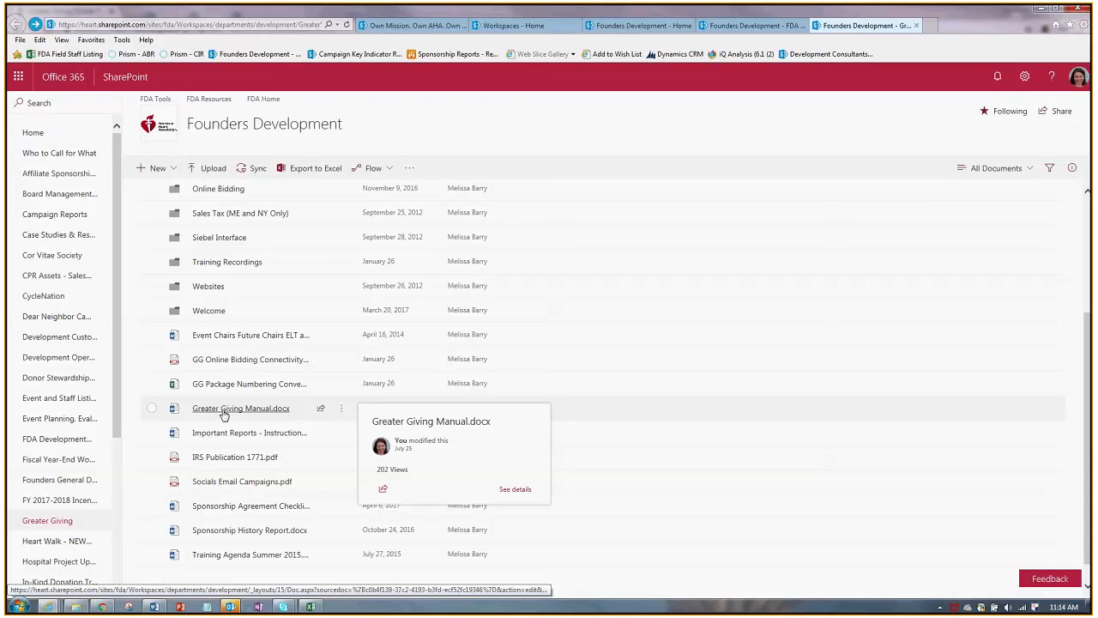